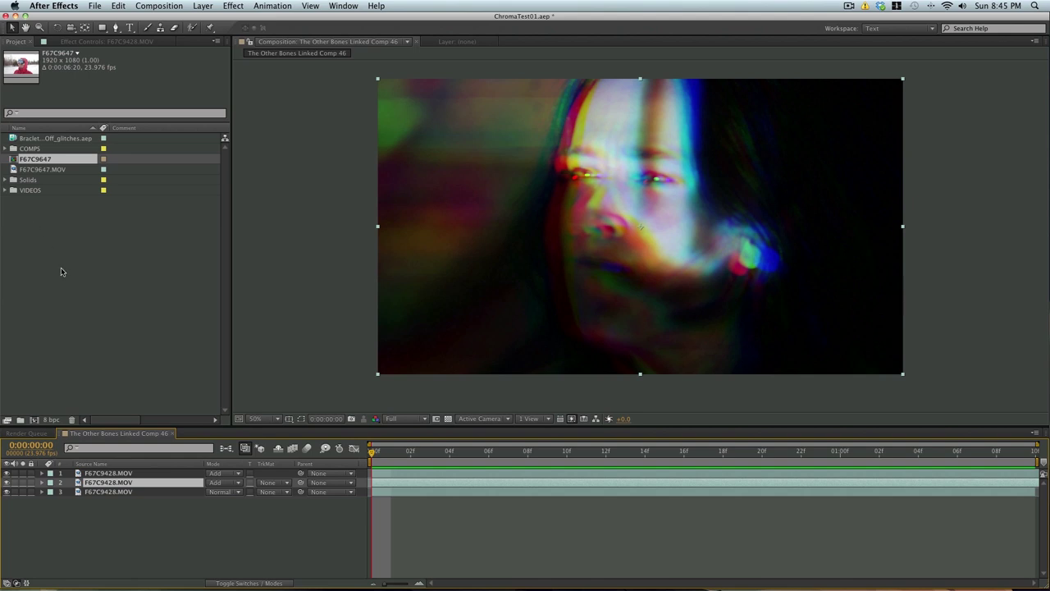
Scrub and play through The Other Bones Linked Comp 46 to examine the finished color-separation look
{"action": "left_click", "coordinate": [293, 329]}
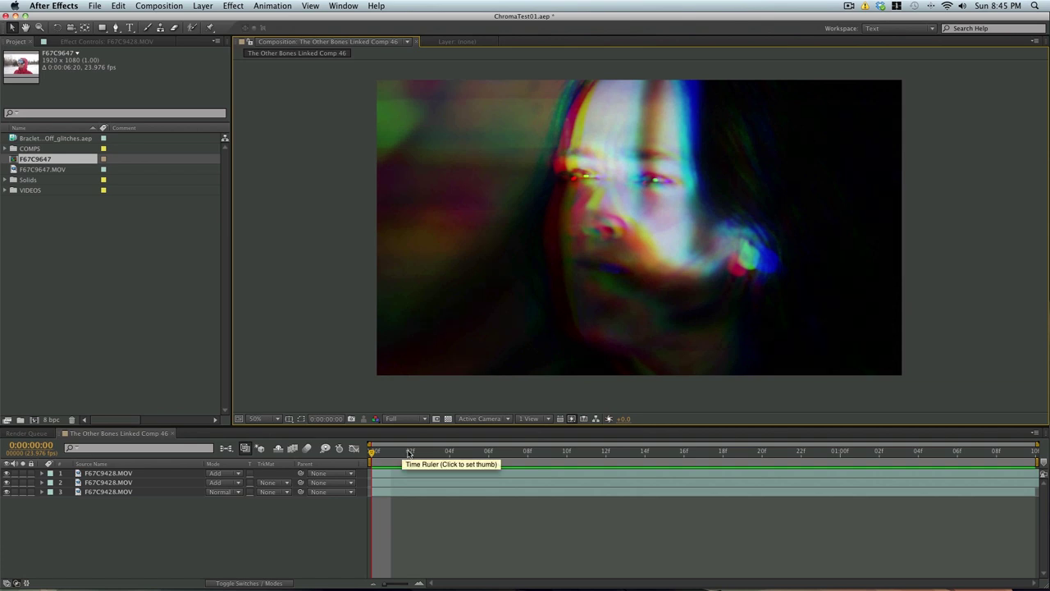
{"action": "left_click_drag", "start_coordinate": [402, 453], "coordinate": [289, 449]}
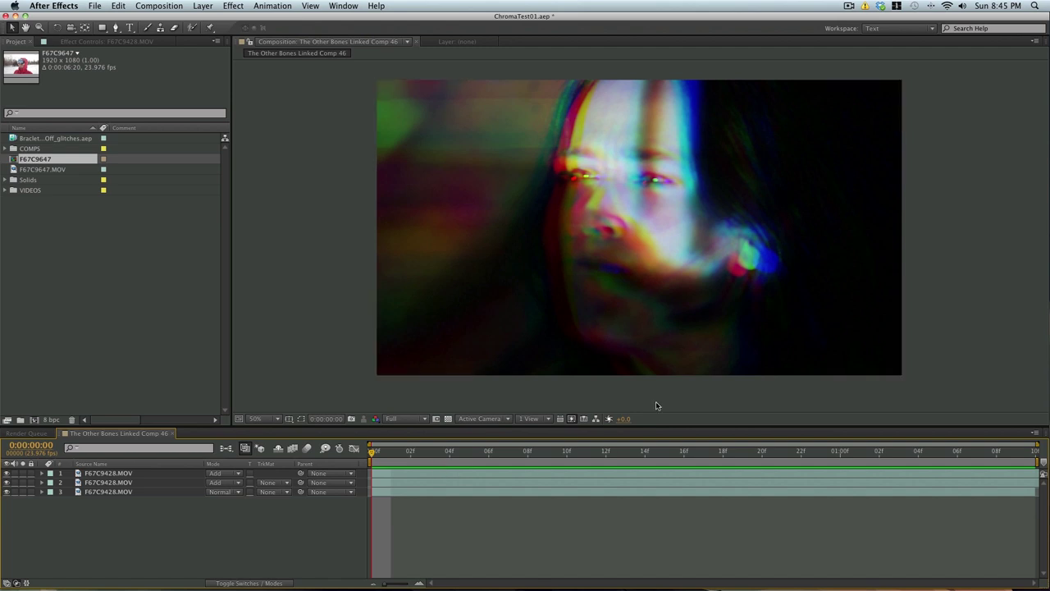
{"action": "key", "text": "space"}
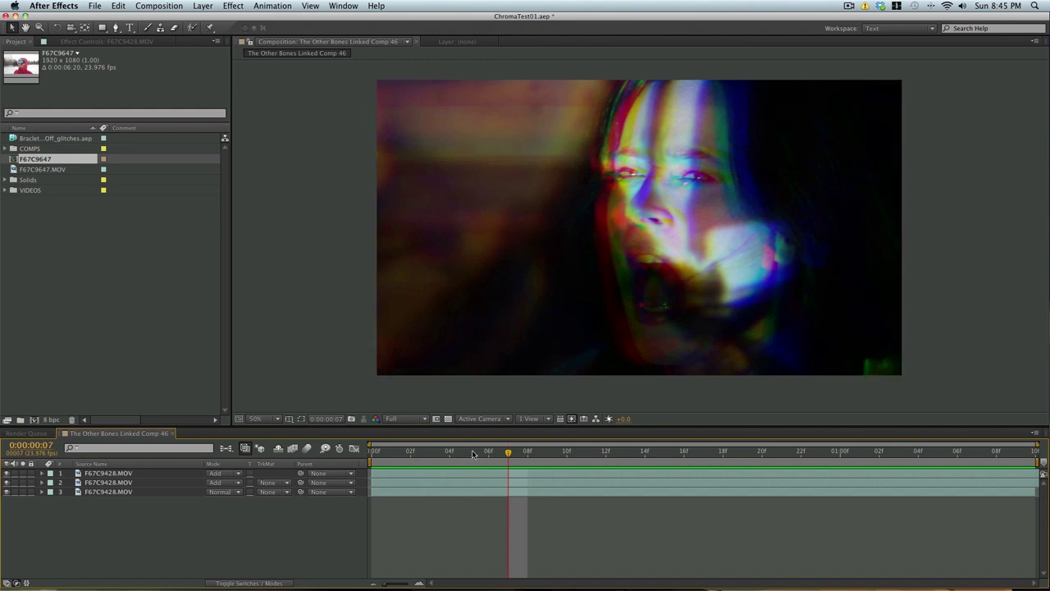
{"action": "left_click_drag", "start_coordinate": [489, 452], "coordinate": [879, 454]}
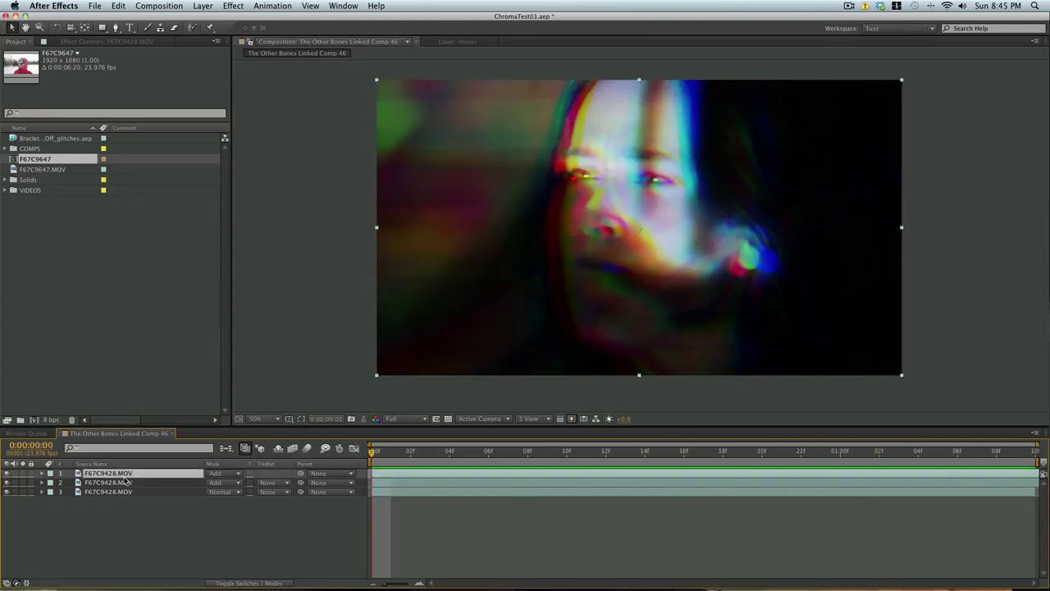
Create a new composition from the F67C9647 composition in the project
{"action": "left_click", "coordinate": [127, 523]}
{"action": "left_click", "coordinate": [111, 236]}
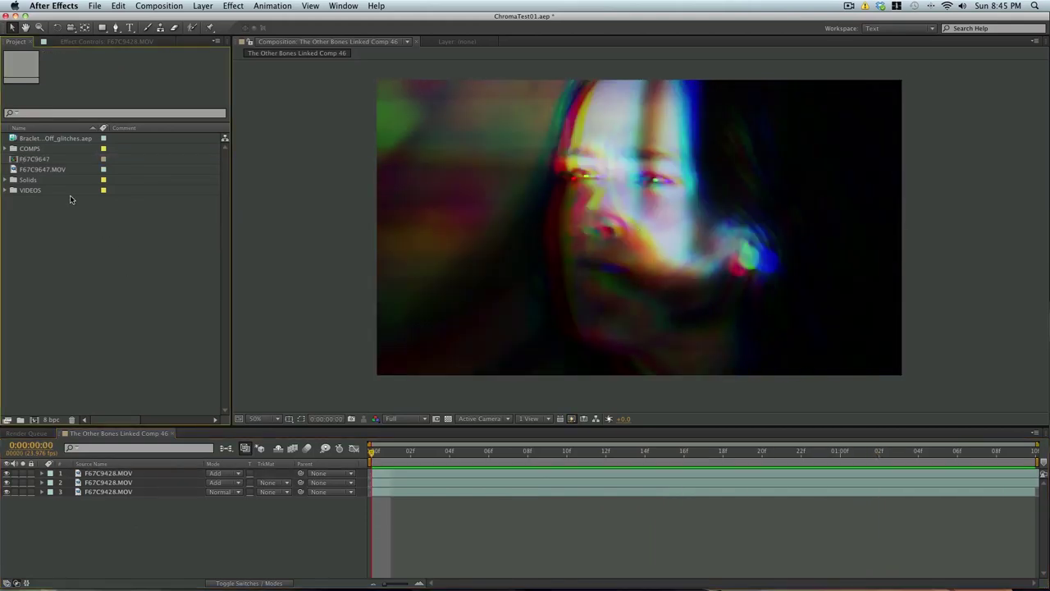
{"action": "left_click", "coordinate": [30, 161]}
{"action": "left_click_drag", "start_coordinate": [12, 164], "coordinate": [34, 421]}
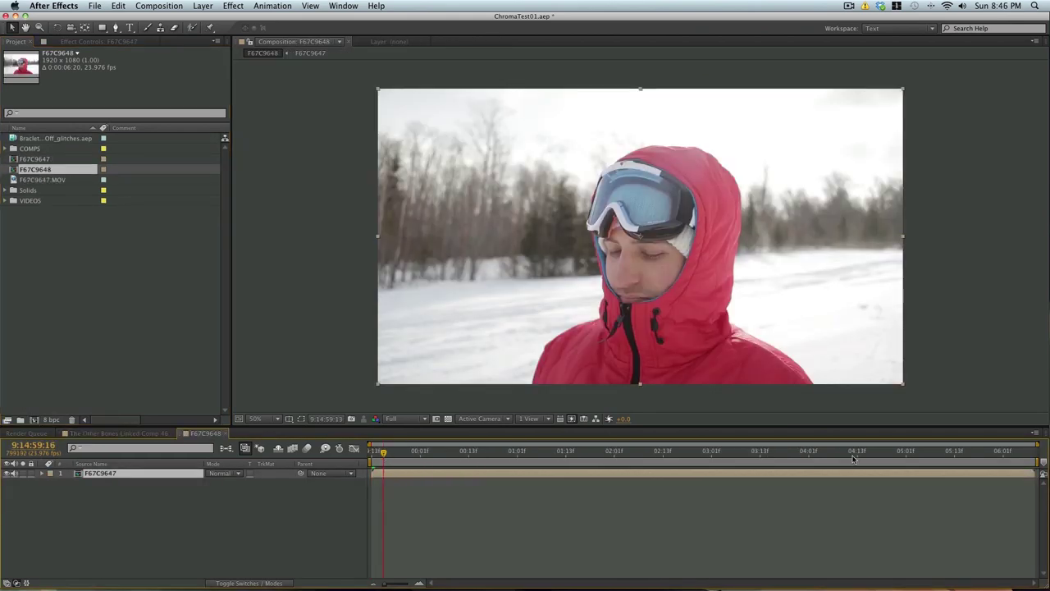
Scrub through the new composition and set its preview resolution to Third
{"action": "mouse_move", "coordinate": [855, 455]}
{"action": "left_mouse_down"}
{"action": "mouse_move", "coordinate": [868, 454]}
{"action": "mouse_move", "coordinate": [841, 455]}
{"action": "left_mouse_up"}
{"action": "left_click", "coordinate": [406, 418]}
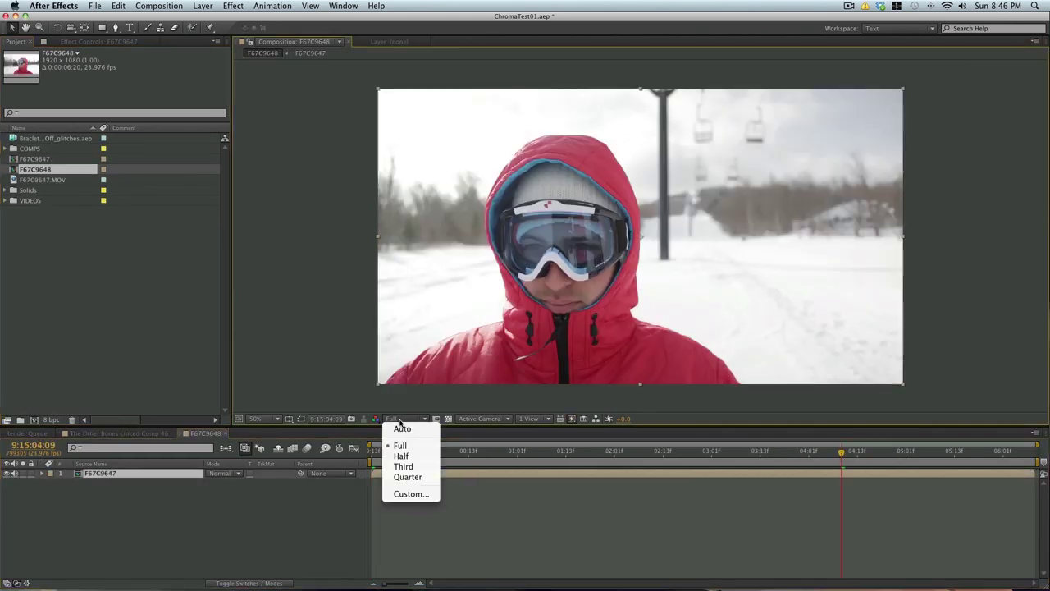
{"action": "left_click", "coordinate": [400, 465]}
Trim the F67C9647 layer's start at 9:15:02:07 and slide the layer back to the composition's beginning
{"action": "left_click_drag", "start_coordinate": [475, 453], "coordinate": [639, 453]}
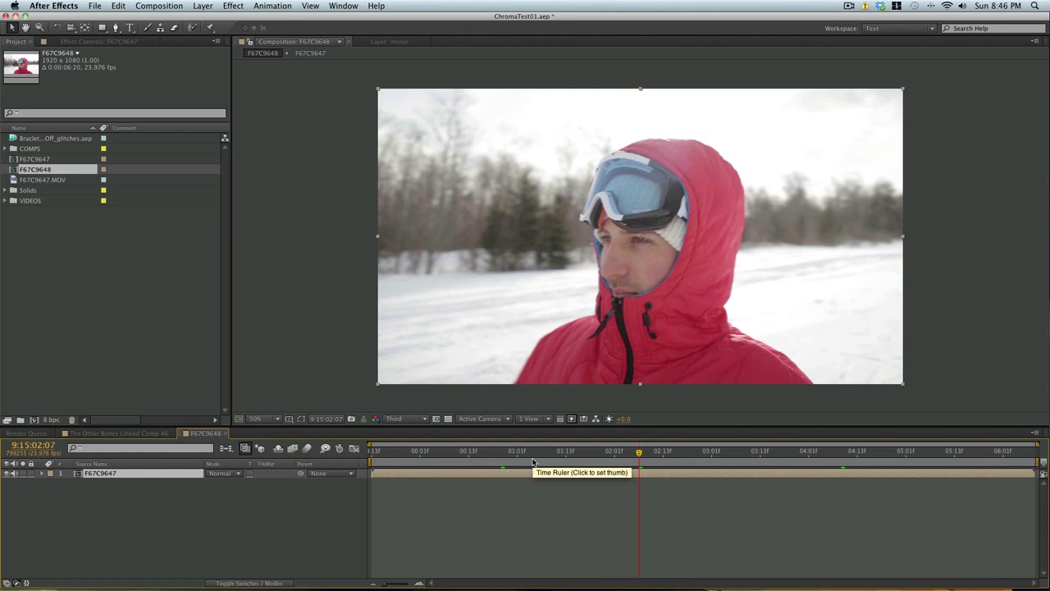
{"action": "key", "text": "alt+bracketleft"}
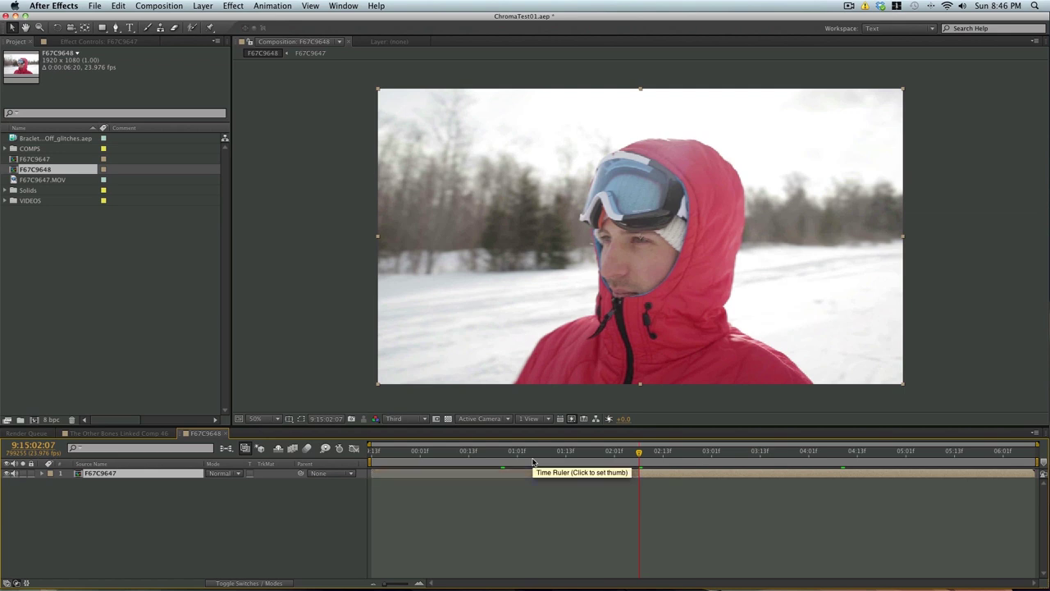
{"action": "left_click_drag", "start_coordinate": [660, 474], "coordinate": [594, 459]}
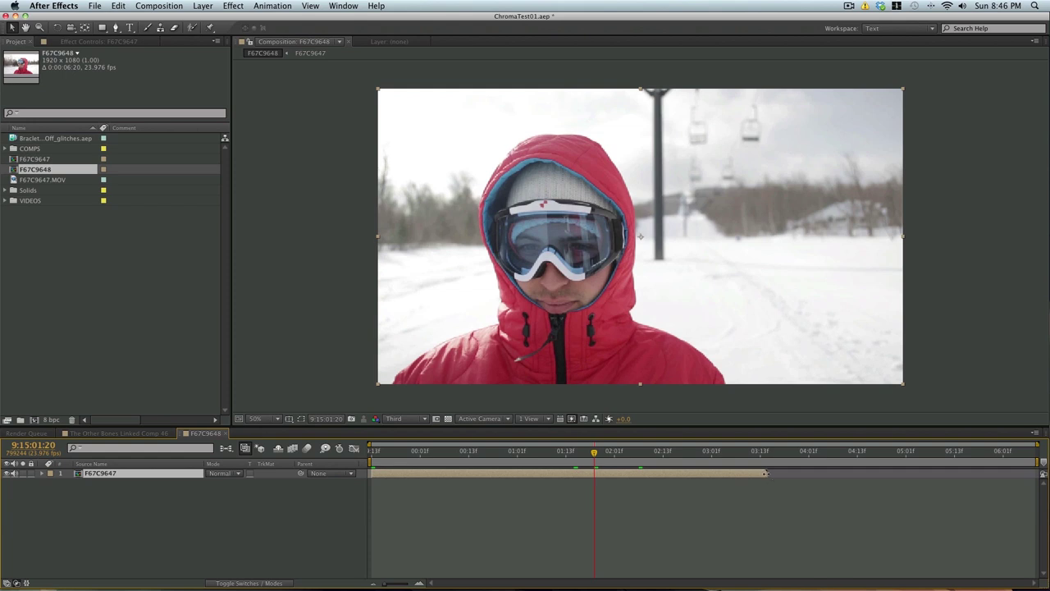
Trim the end of the F67C9647 layer to 9:15:01:20
{"action": "key", "text": "alt+bracketright"}
{"action": "key", "text": "super+z"}
{"action": "left_click_drag", "start_coordinate": [768, 474], "coordinate": [592, 478]}
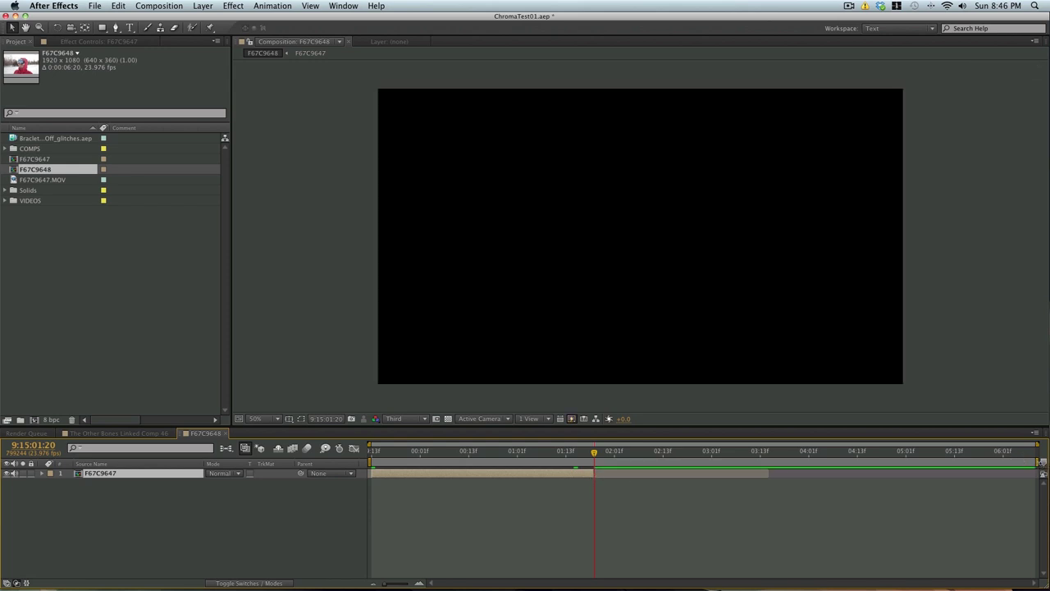
End the work area at 9:15:01:20 and trim the composition to the work area
{"action": "left_click_drag", "start_coordinate": [1041, 462], "coordinate": [594, 465]}
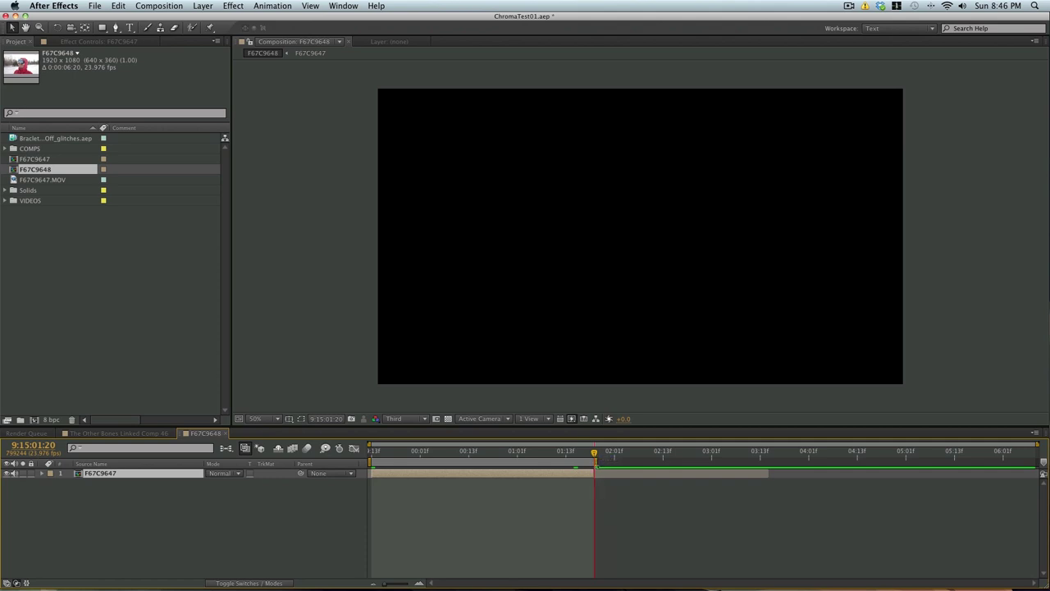
{"action": "right_click", "coordinate": [568, 464]}
{"action": "left_click", "coordinate": [623, 492]}
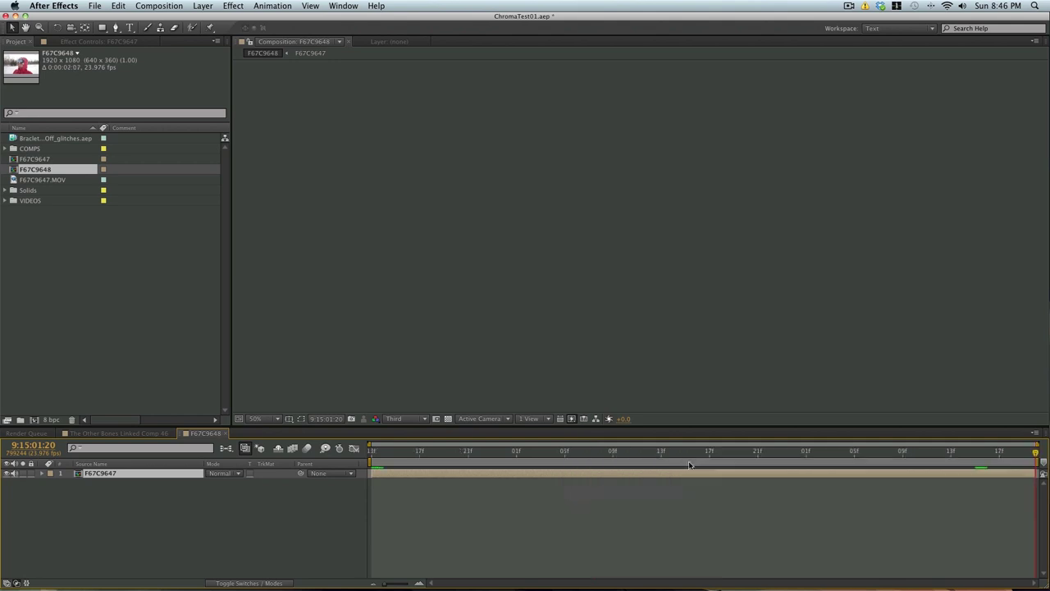
Preview the trimmed composition briefly, return to its first frame and deselect the layer
{"action": "key", "text": "space"}
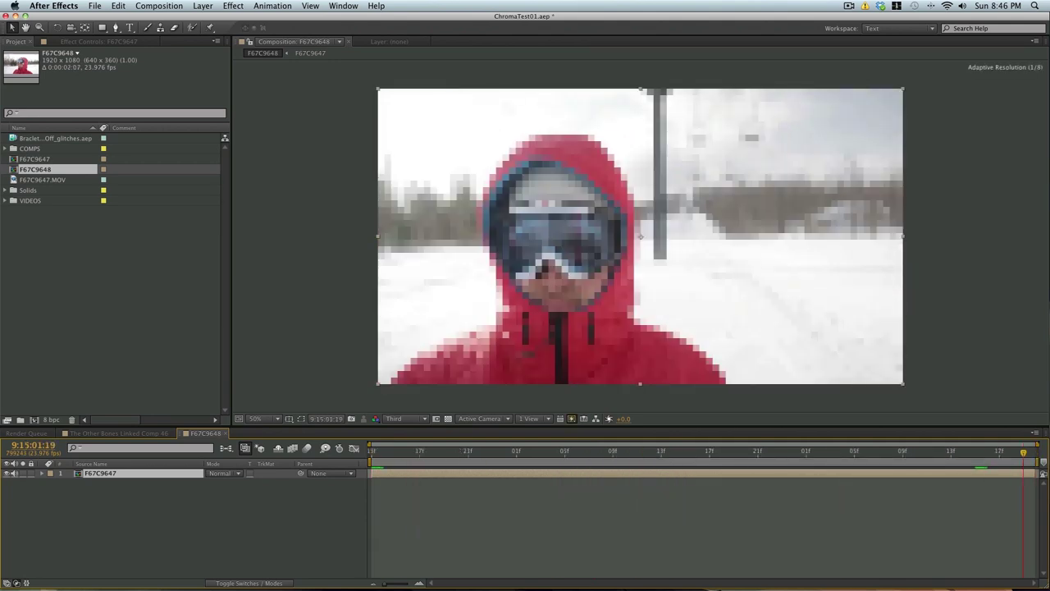
{"action": "key", "text": "space"}
{"action": "left_click", "coordinate": [187, 501]}
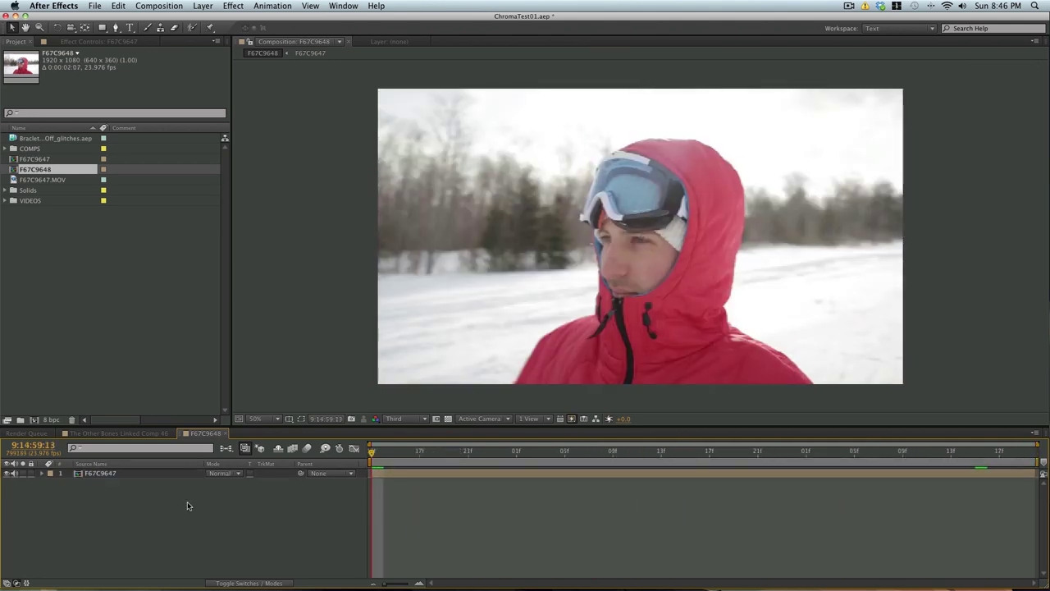
Switch the window layout to the Standard workspace
{"action": "left_click", "coordinate": [144, 475]}
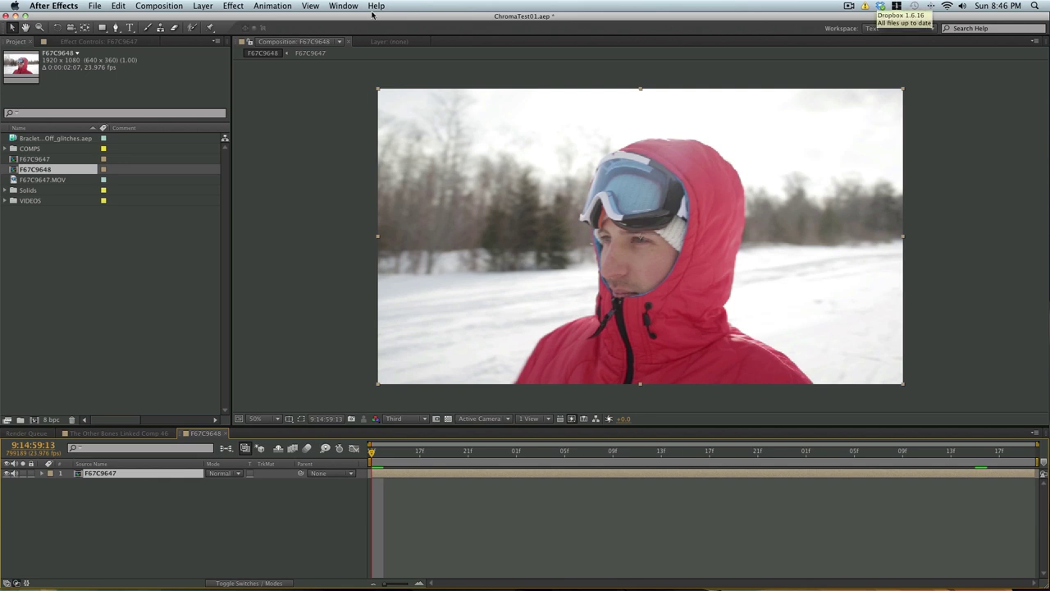
{"action": "left_click", "coordinate": [343, 6]}
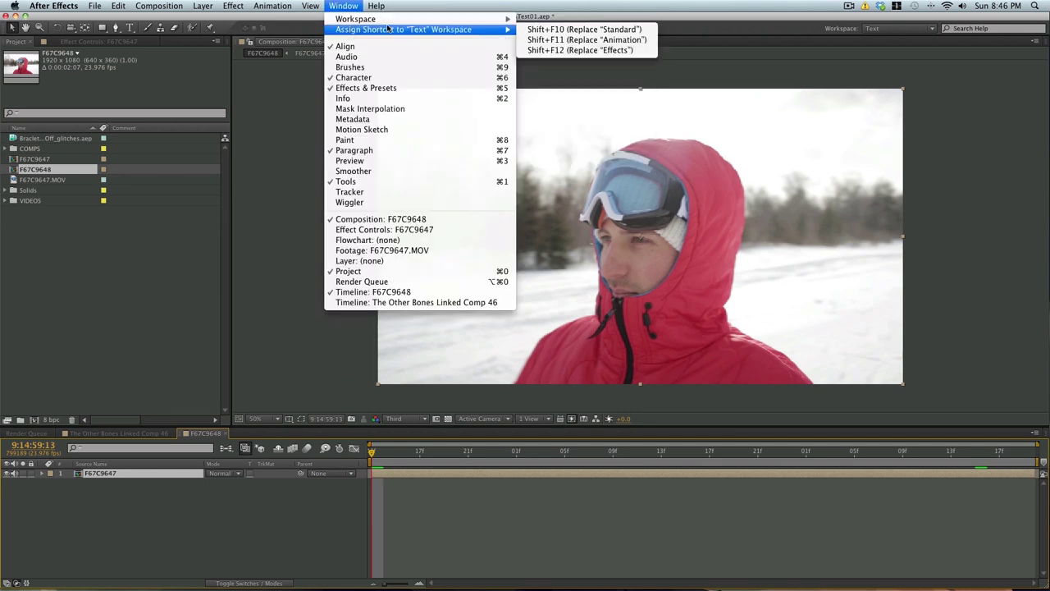
{"action": "mouse_move", "coordinate": [480, 19]}
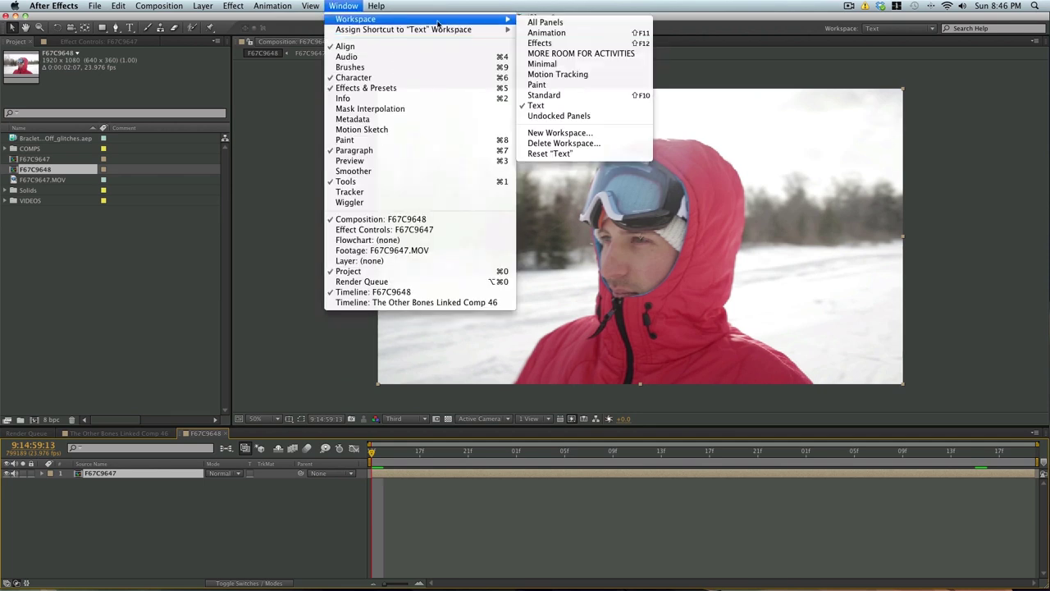
{"action": "left_click", "coordinate": [561, 95]}
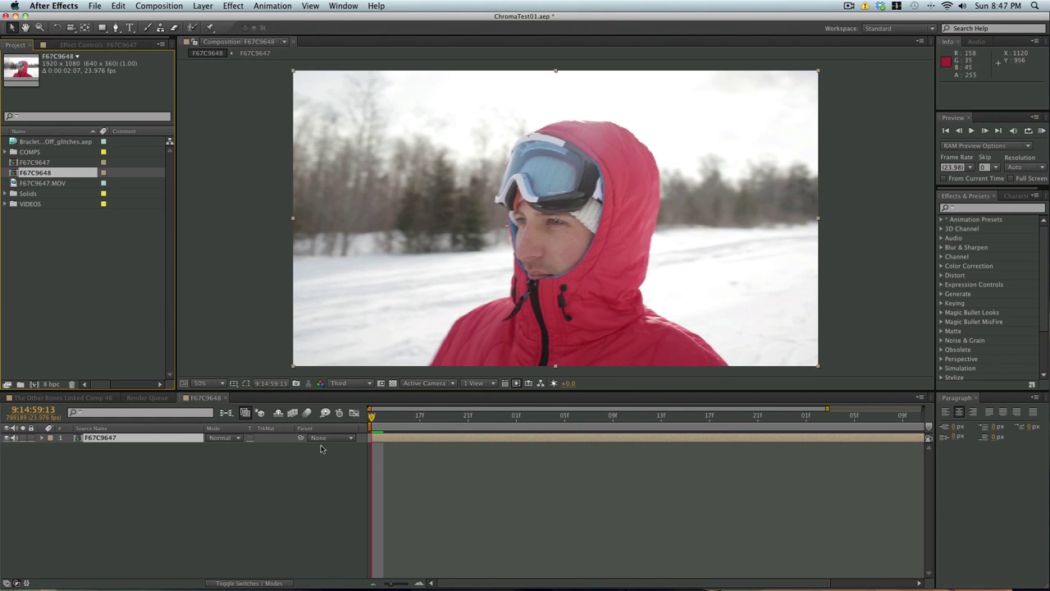
Duplicate the F67C9647 layer twice to make three stacked copies
{"action": "left_click", "coordinate": [93, 440]}
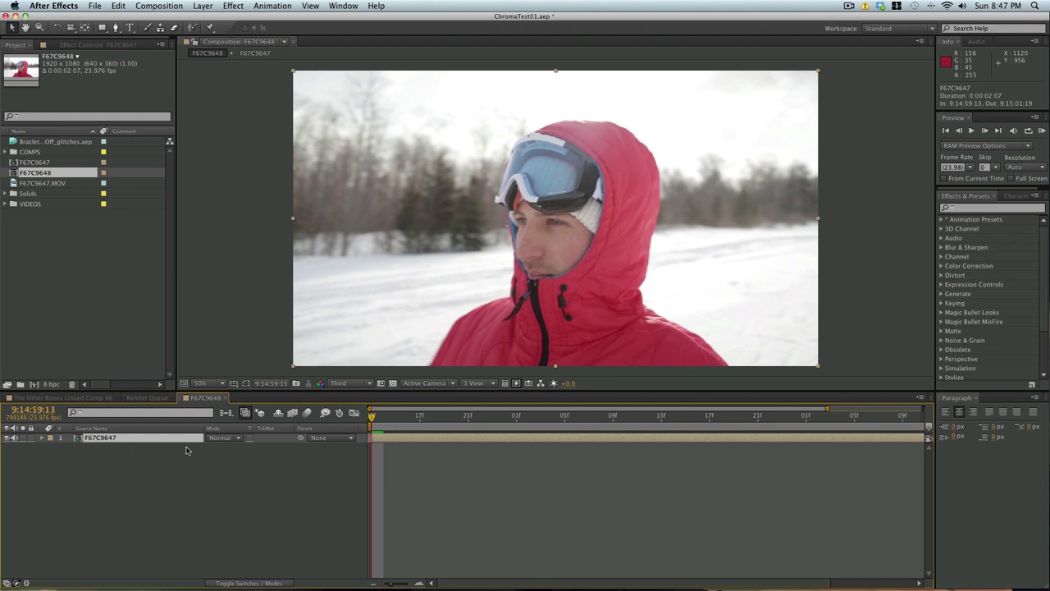
{"action": "key", "text": "space"}
{"action": "key", "text": "super+d"}
{"action": "key", "text": "super+d"}
Inspect the three stacked layers one by one, toggling the top layer's visibility and returning to the first frame
{"action": "left_click", "coordinate": [112, 446]}
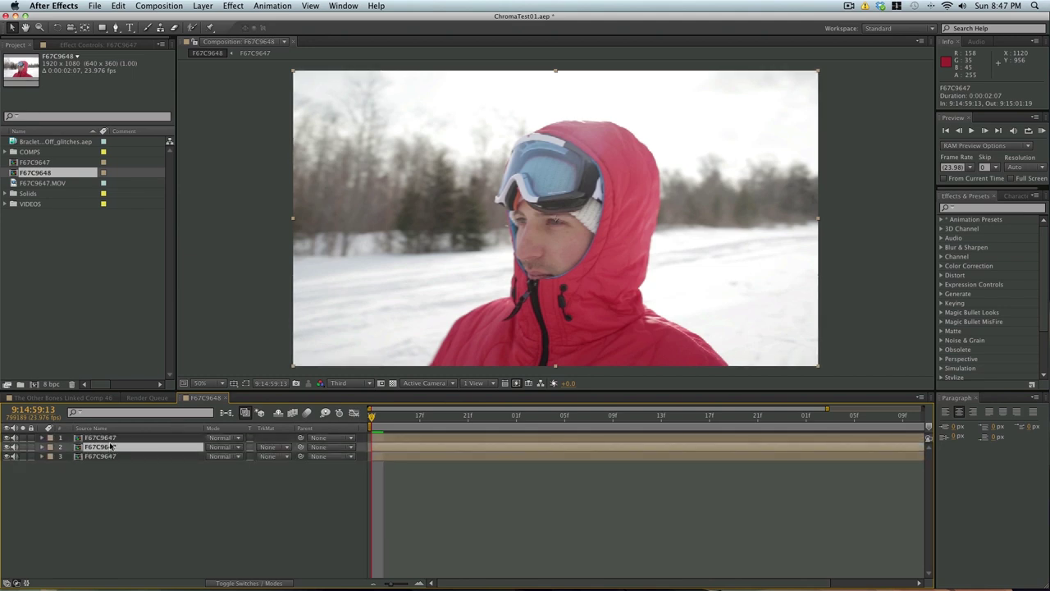
{"action": "left_click", "coordinate": [110, 437]}
{"action": "left_click", "coordinate": [110, 446]}
{"action": "left_click", "coordinate": [110, 455]}
{"action": "left_click", "coordinate": [110, 446]}
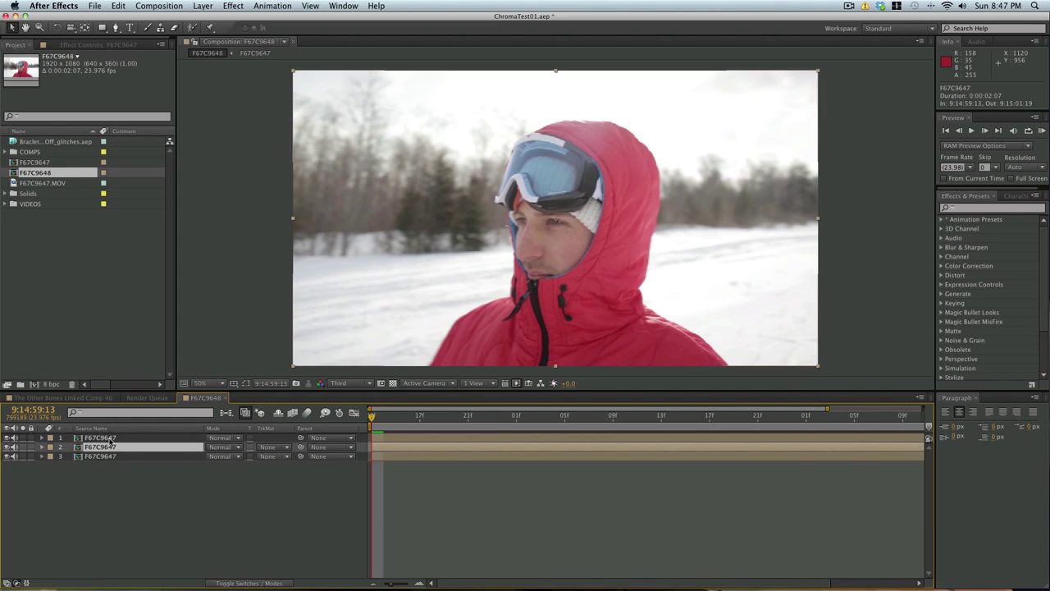
{"action": "left_click", "coordinate": [111, 438]}
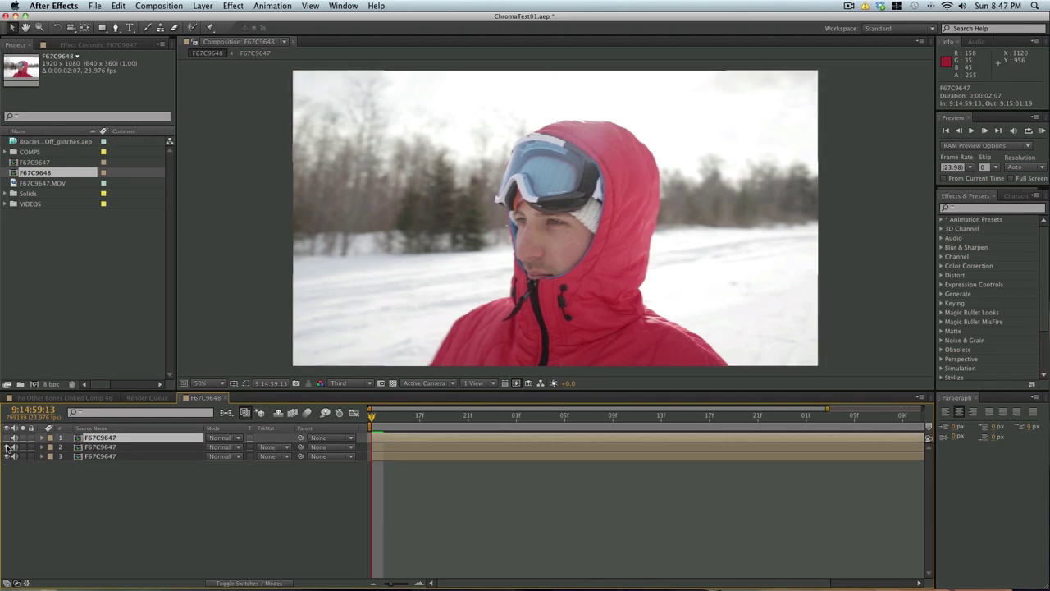
{"action": "left_click", "coordinate": [7, 437]}
{"action": "left_click_drag", "start_coordinate": [392, 417], "coordinate": [225, 433]}
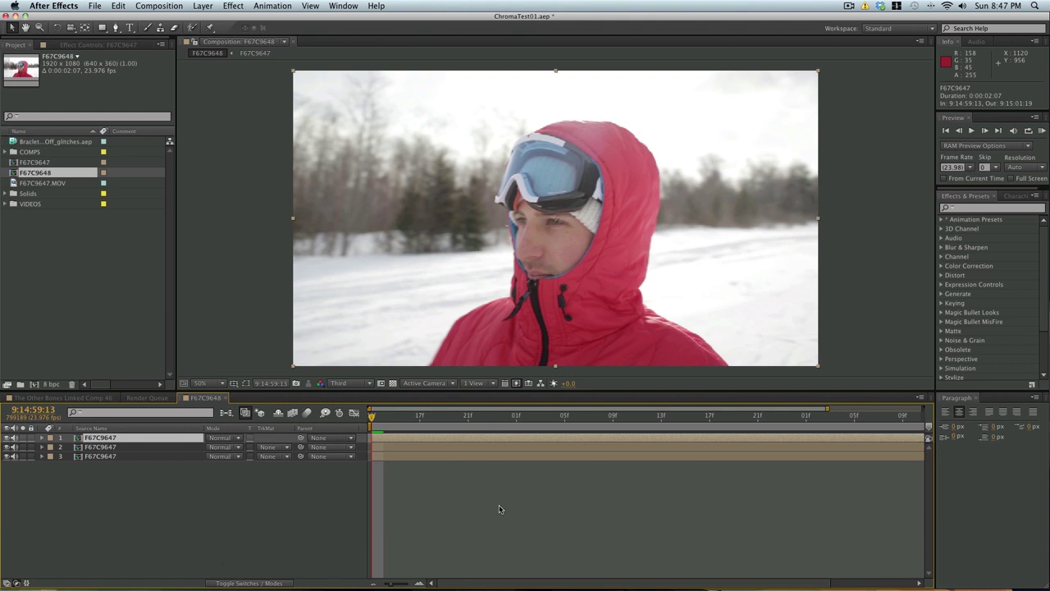
Shift the middle layer two frames later so that it starts at 9:14:59:15
{"action": "left_click_drag", "start_coordinate": [392, 585], "coordinate": [403, 585]}
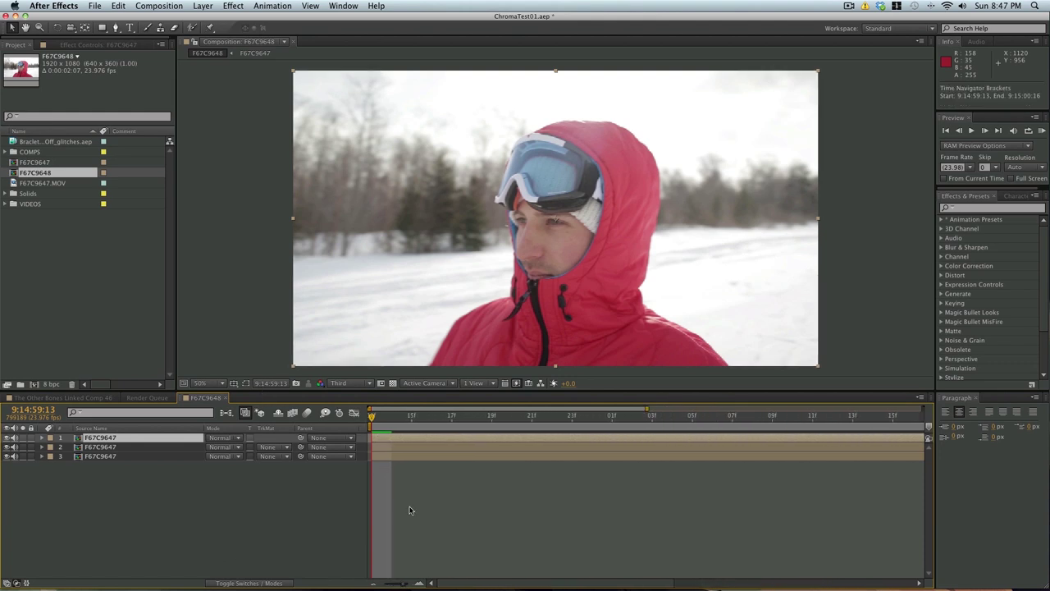
{"action": "left_click", "coordinate": [387, 448]}
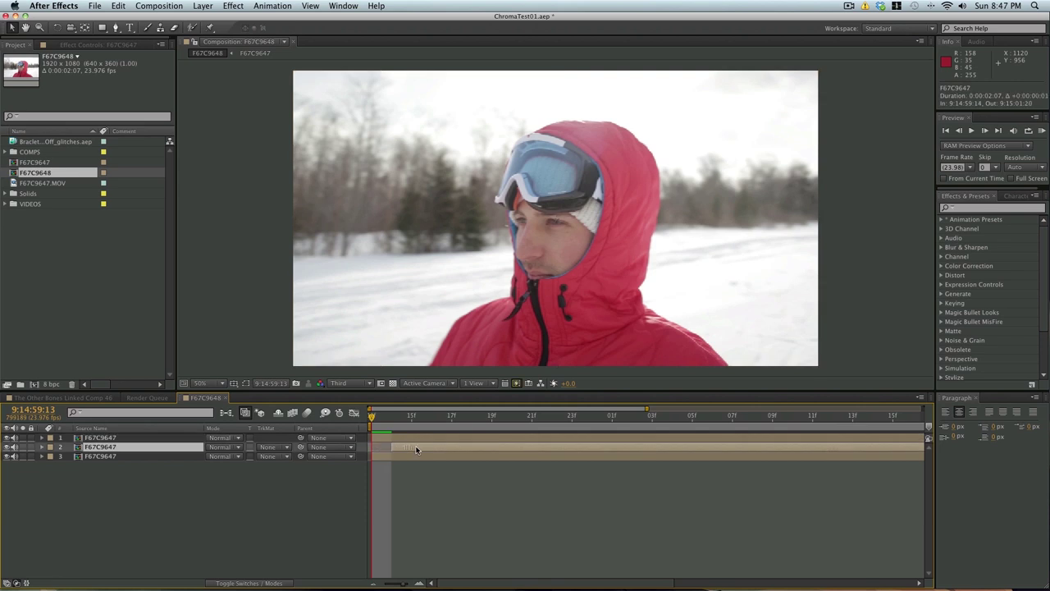
{"action": "left_click_drag", "start_coordinate": [416, 448], "coordinate": [426, 449]}
{"action": "left_click_drag", "start_coordinate": [401, 584], "coordinate": [419, 584]}
Shift the top layer four frames later to start at 9:14:59:17, and preview the staggered layers
{"action": "key", "text": "Page_Down"}
{"action": "key", "text": "Page_Down"}
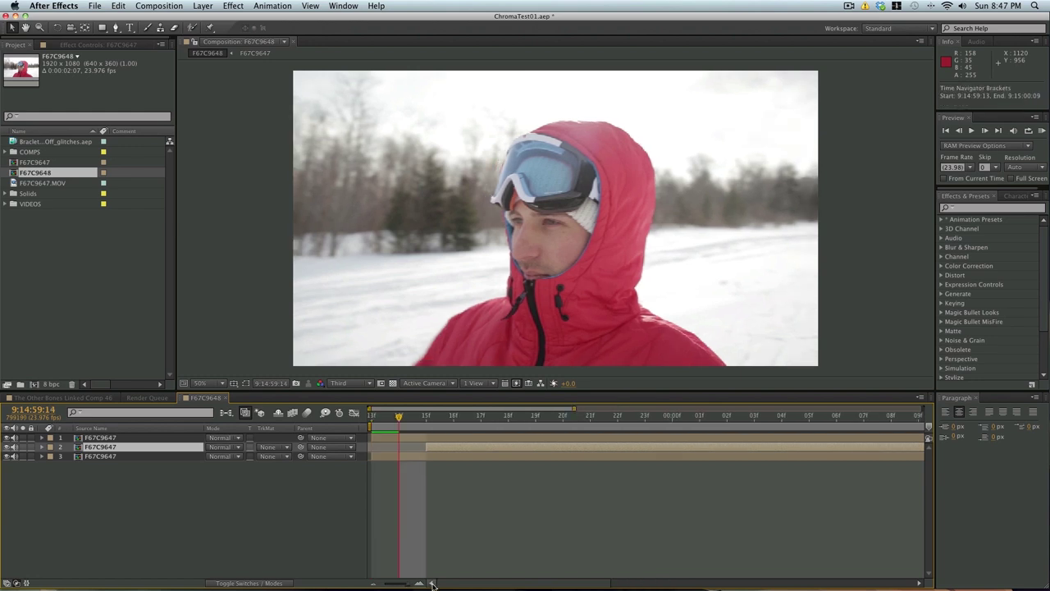
{"action": "key", "text": "Page_Up"}
{"action": "key", "text": "Page_Up"}
{"action": "key", "text": "Page_Up"}
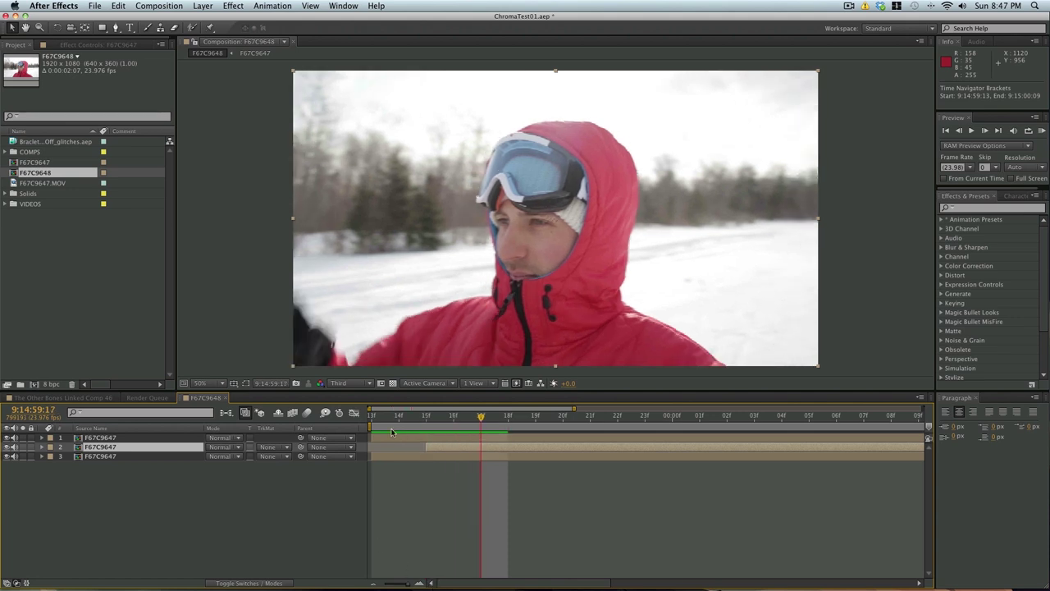
{"action": "left_click_drag", "start_coordinate": [386, 438], "coordinate": [358, 425]}
{"action": "key", "text": "space"}
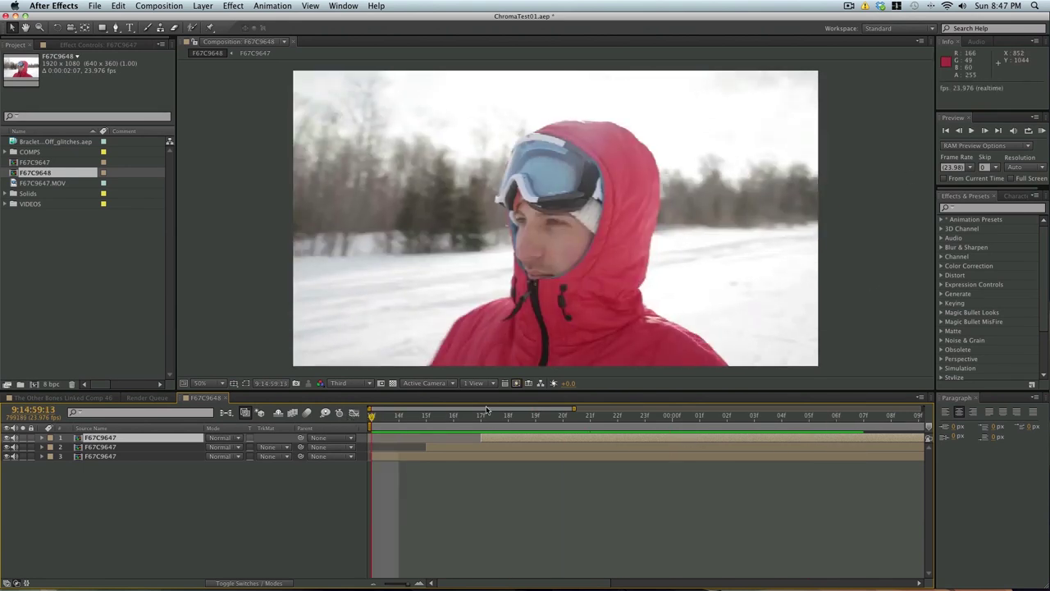
Extend the starts of the middle and top layers back to 9:14:59:13 and return to the first frame
{"action": "left_click", "coordinate": [426, 448]}
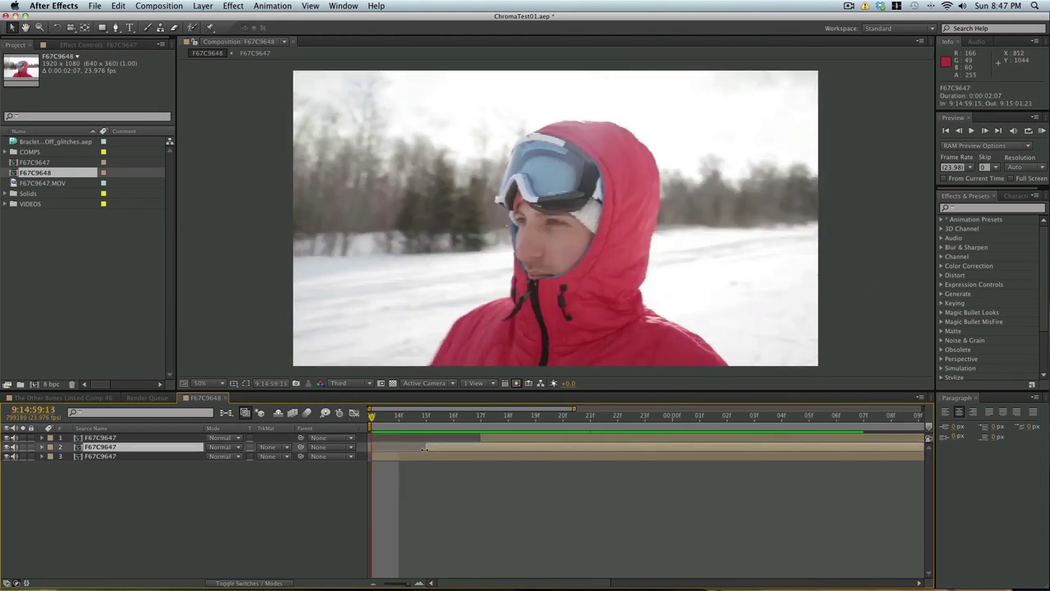
{"action": "left_click_drag", "start_coordinate": [425, 449], "coordinate": [371, 437]}
{"action": "key", "text": "super+z"}
{"action": "mouse_move", "coordinate": [480, 438]}
{"action": "left_mouse_down"}
{"action": "mouse_move", "coordinate": [376, 436]}
{"action": "mouse_move", "coordinate": [397, 422]}
{"action": "mouse_move", "coordinate": [544, 422]}
{"action": "mouse_move", "coordinate": [401, 417]}
{"action": "mouse_move", "coordinate": [688, 407]}
{"action": "mouse_move", "coordinate": [332, 411]}
{"action": "mouse_move", "coordinate": [681, 415]}
{"action": "mouse_move", "coordinate": [468, 430]}
{"action": "left_mouse_up"}
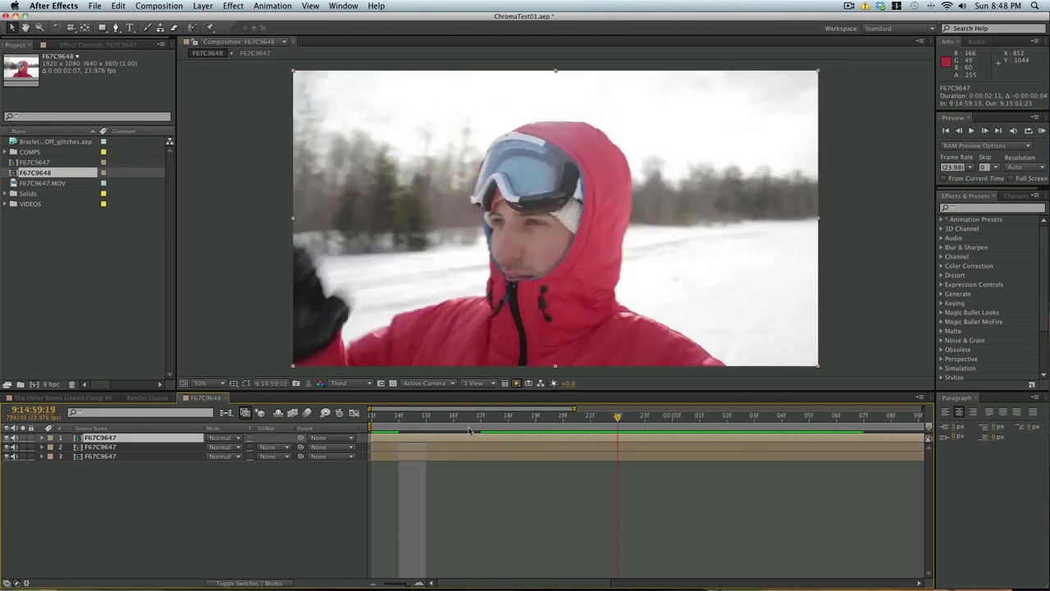
{"action": "key", "text": "Home"}
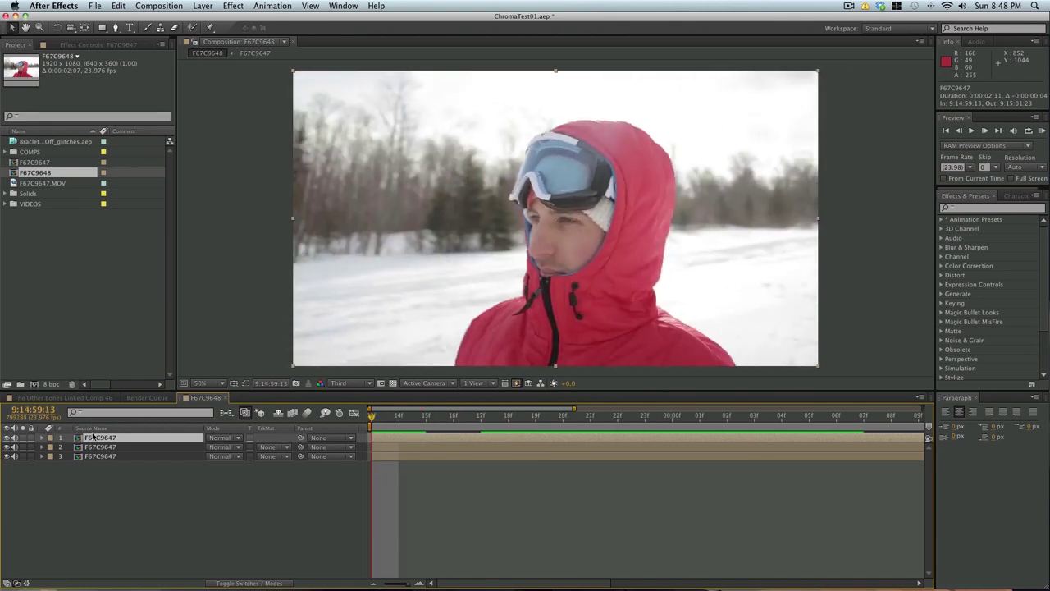
Search the effects for "shi" and apply Shift Channels to the top layer, widening the effect controls area
{"action": "left_click", "coordinate": [4, 439]}
{"action": "left_click", "coordinate": [82, 437]}
{"action": "left_click", "coordinate": [981, 211]}
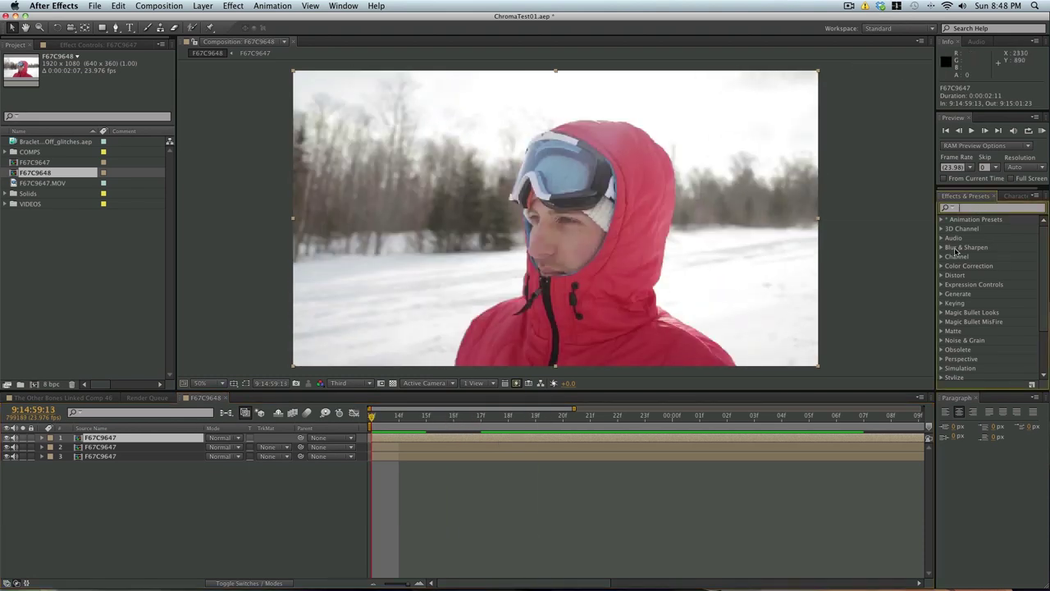
{"action": "type", "text": "shif"}
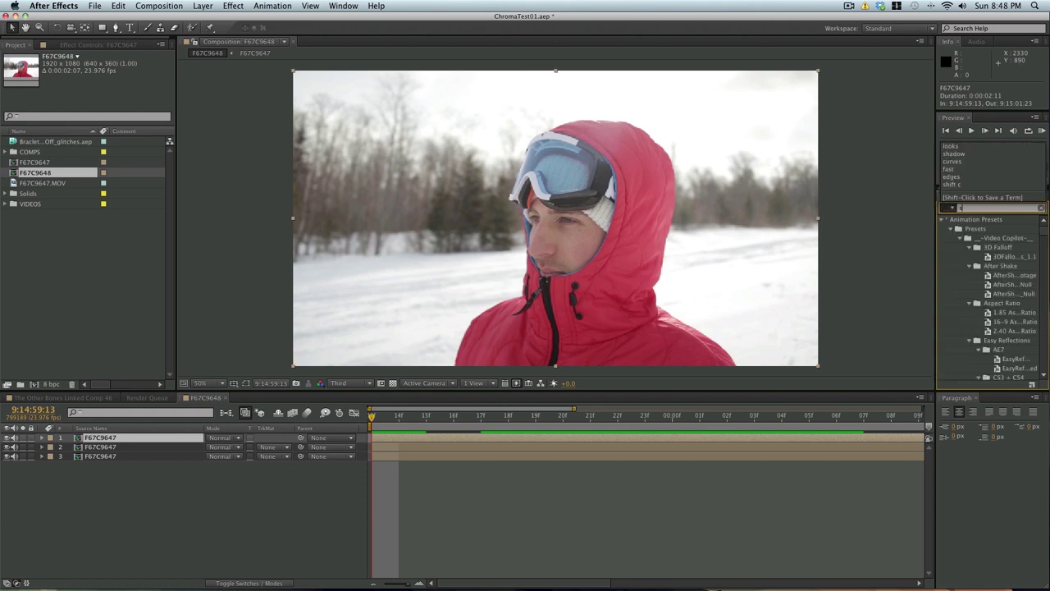
{"action": "key", "text": "BackSpace"}
{"action": "key", "text": "BackSpace"}
{"action": "key", "text": "BackSpace"}
{"action": "type", "text": "hi"}
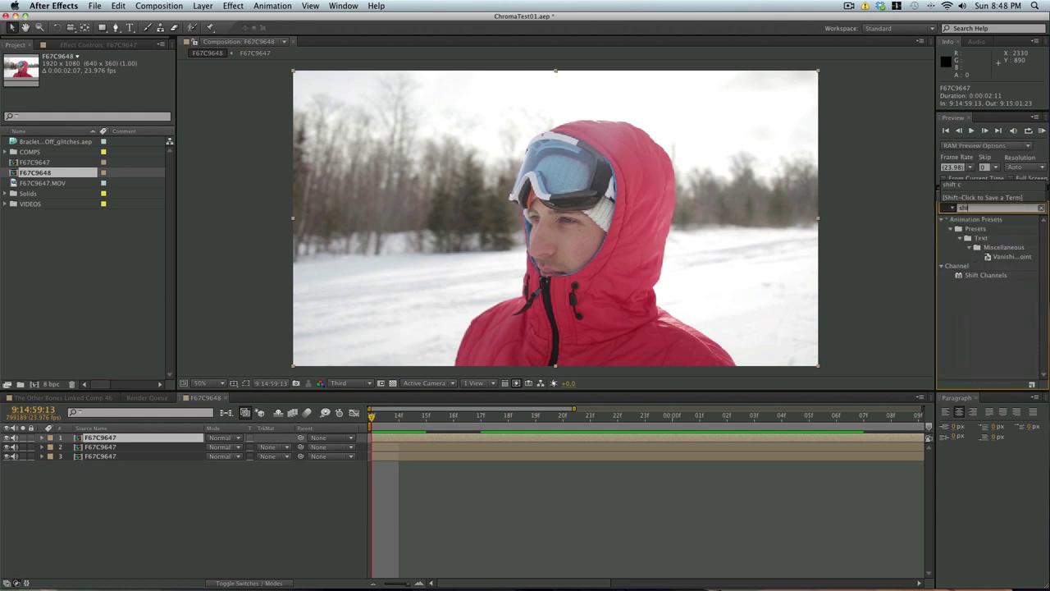
{"action": "left_click", "coordinate": [972, 276]}
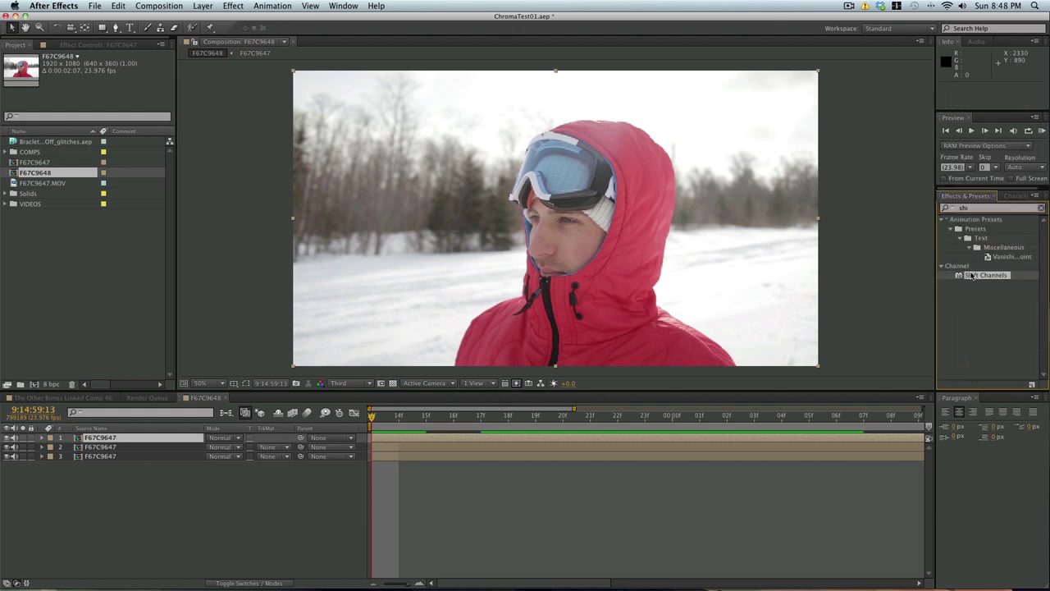
{"action": "left_click_drag", "start_coordinate": [976, 276], "coordinate": [402, 238]}
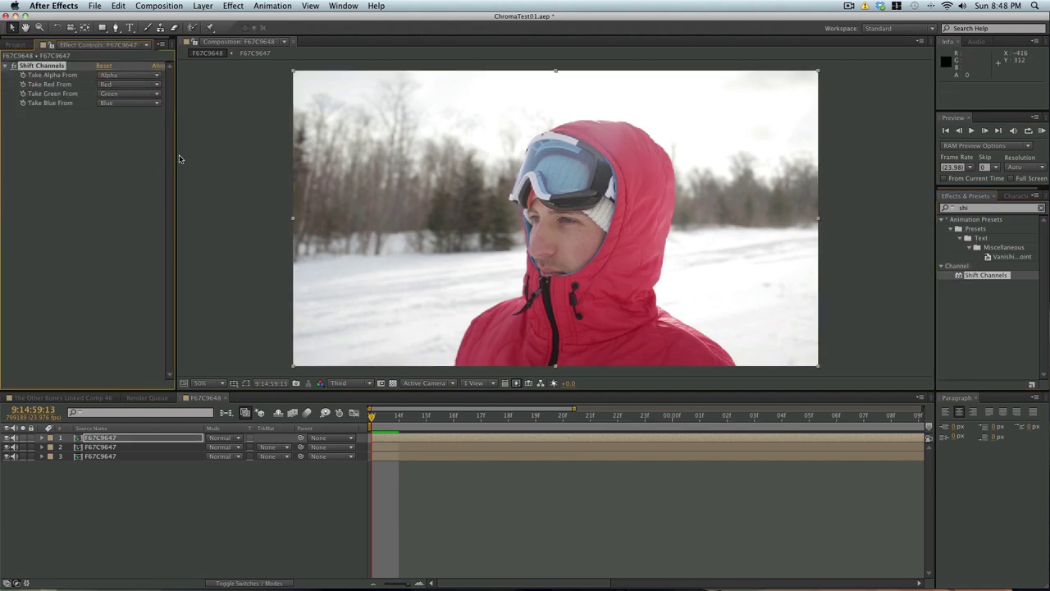
{"action": "left_click_drag", "start_coordinate": [180, 156], "coordinate": [197, 157]}
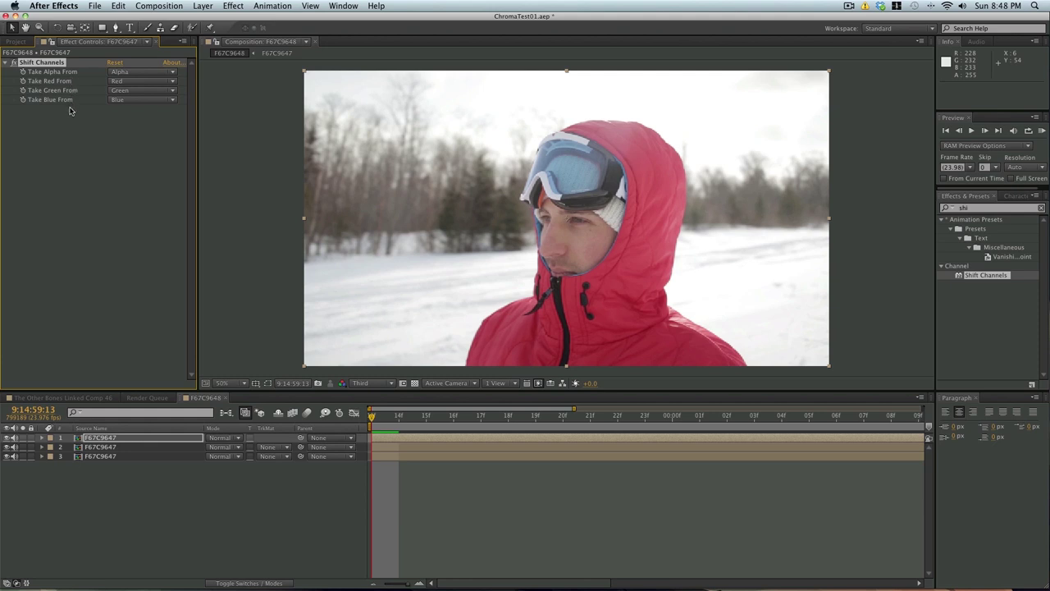
Set Take Red From and Take Green From to Full Off on the top layer, and scrub the result
{"action": "left_click", "coordinate": [53, 155]}
{"action": "left_click", "coordinate": [128, 71]}
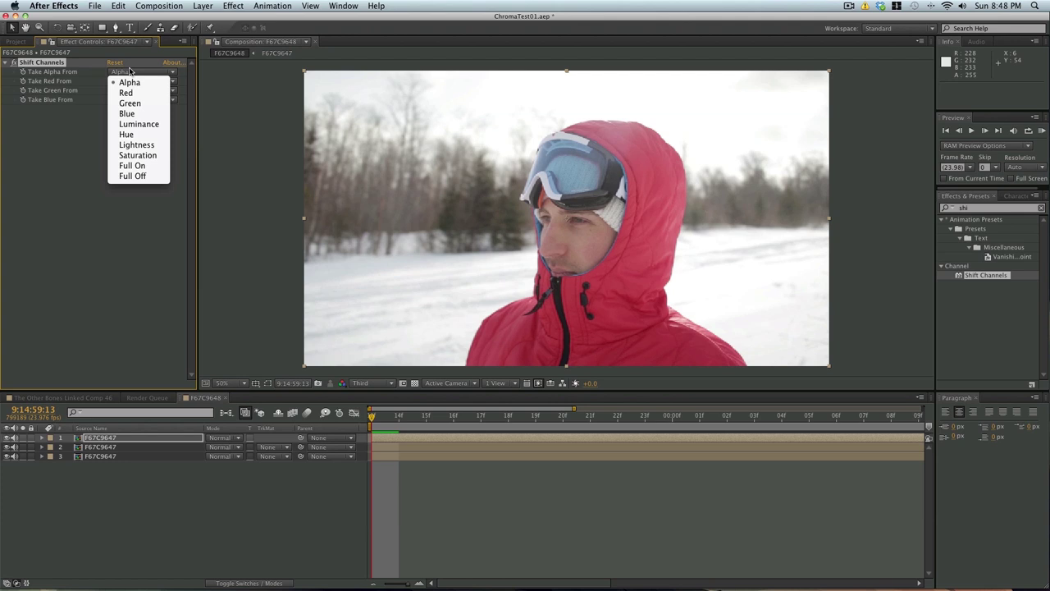
{"action": "left_click", "coordinate": [56, 149]}
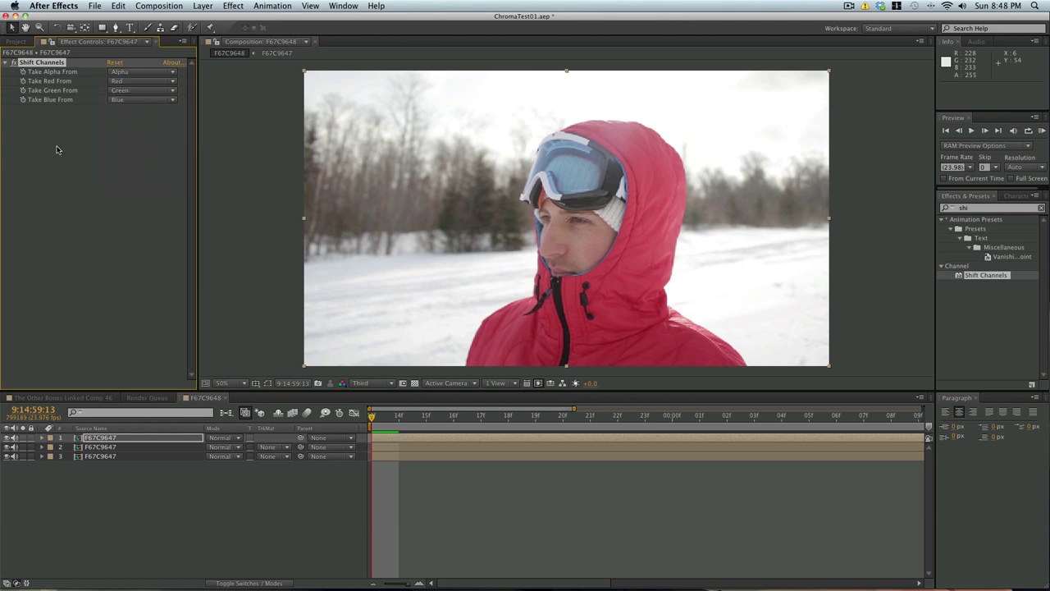
{"action": "left_click", "coordinate": [126, 86]}
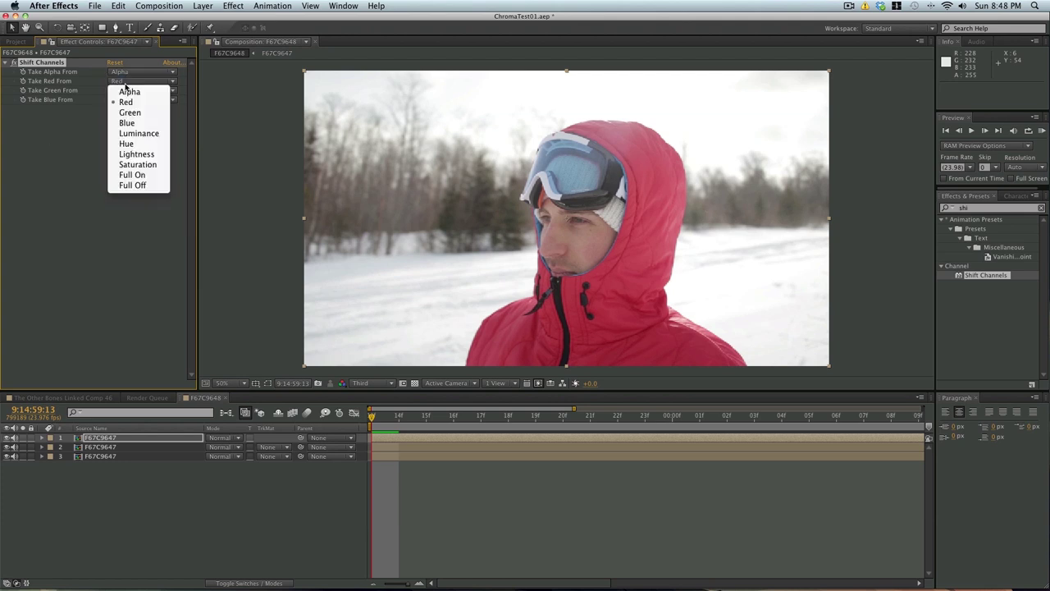
{"action": "left_click", "coordinate": [131, 188]}
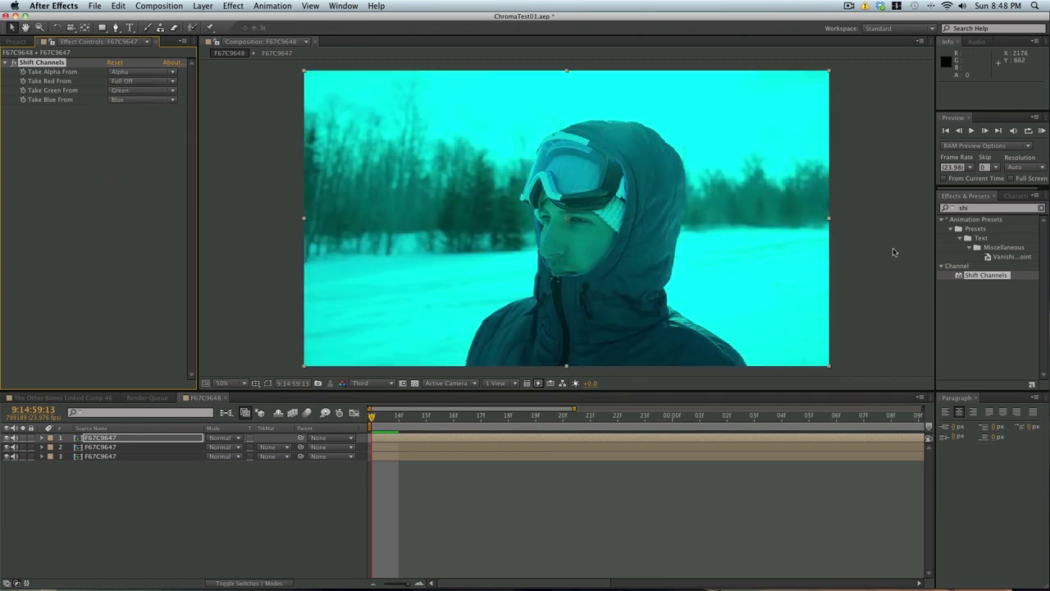
{"action": "left_click", "coordinate": [150, 91]}
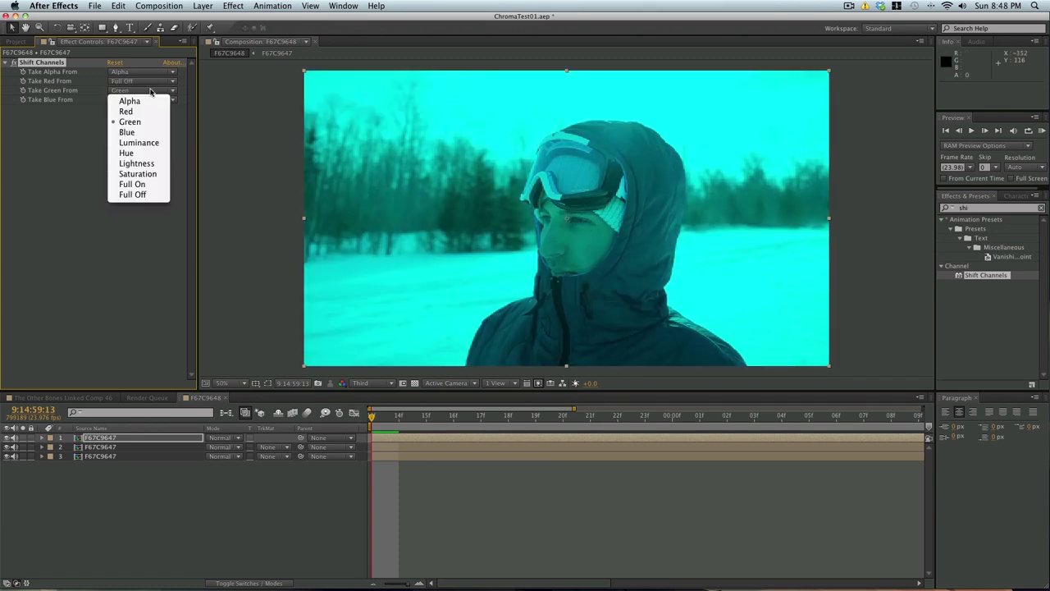
{"action": "left_click", "coordinate": [141, 195]}
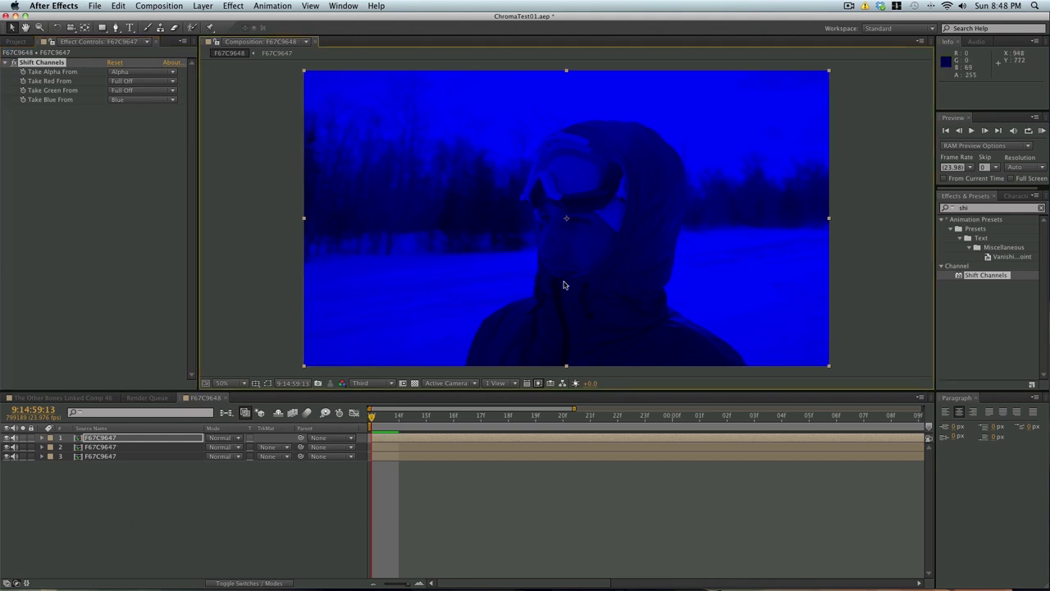
{"action": "left_click_drag", "start_coordinate": [397, 421], "coordinate": [372, 414]}
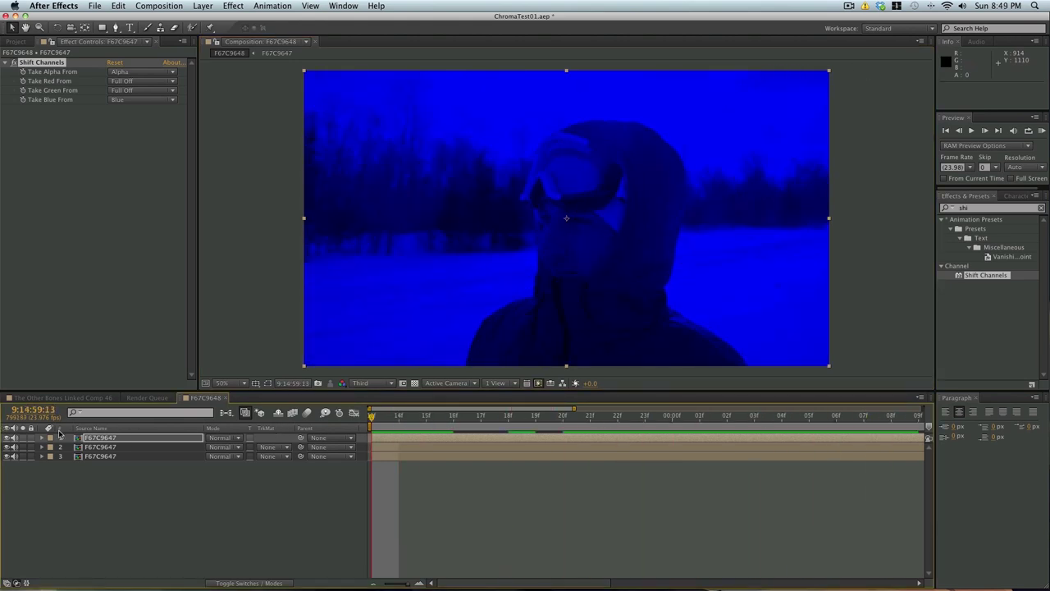
Hide the top layer and apply Shift Channels to the middle layer
{"action": "left_click", "coordinate": [6, 439]}
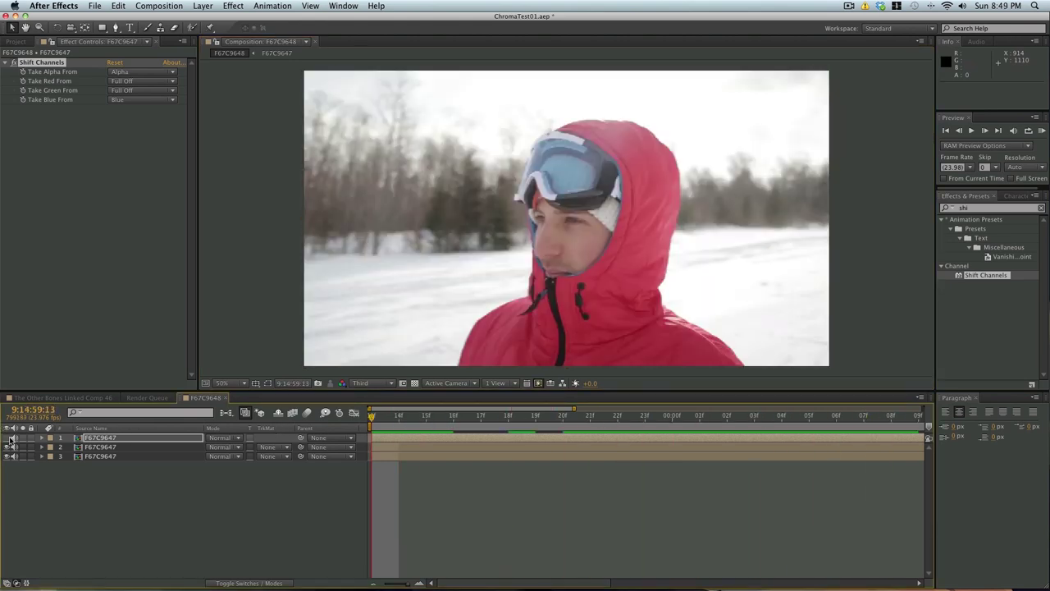
{"action": "left_click", "coordinate": [122, 447]}
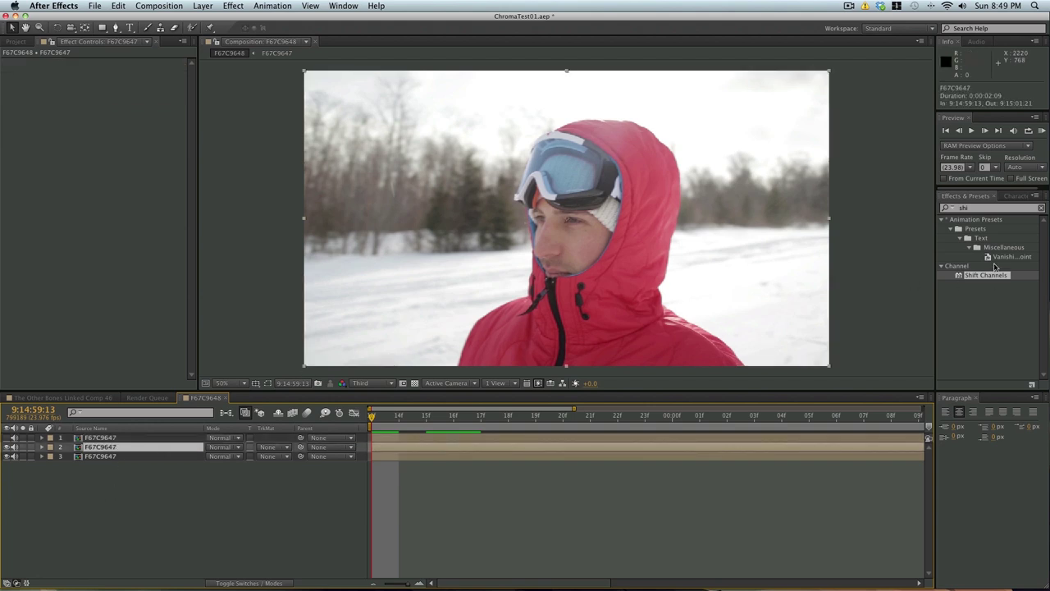
{"action": "left_click_drag", "start_coordinate": [990, 278], "coordinate": [502, 240]}
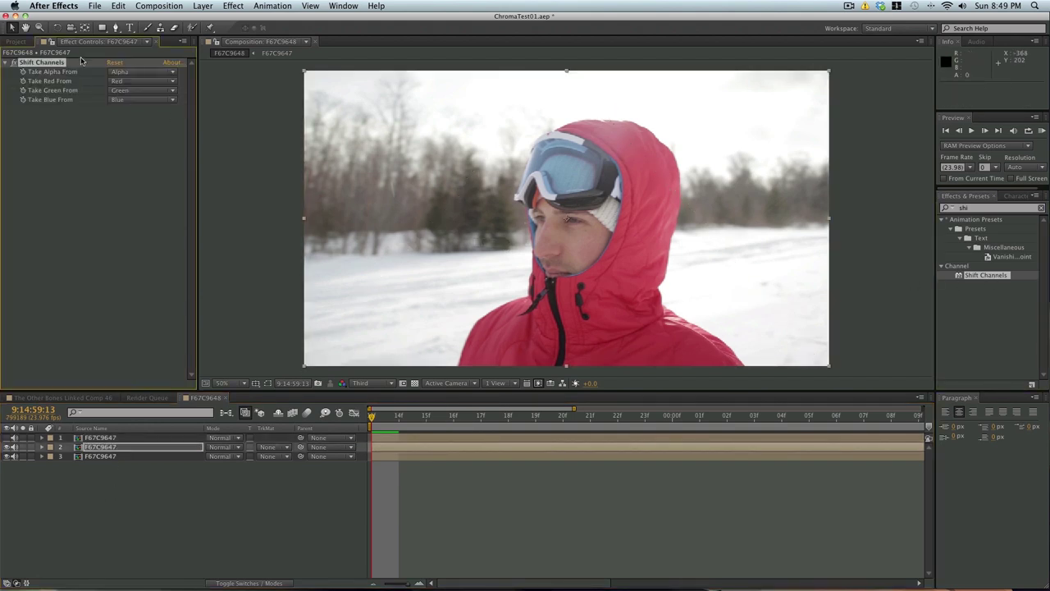
Set Take Red From and Take Blue From to Full Off on the middle layer, and scrub the result
{"action": "left_click", "coordinate": [154, 82]}
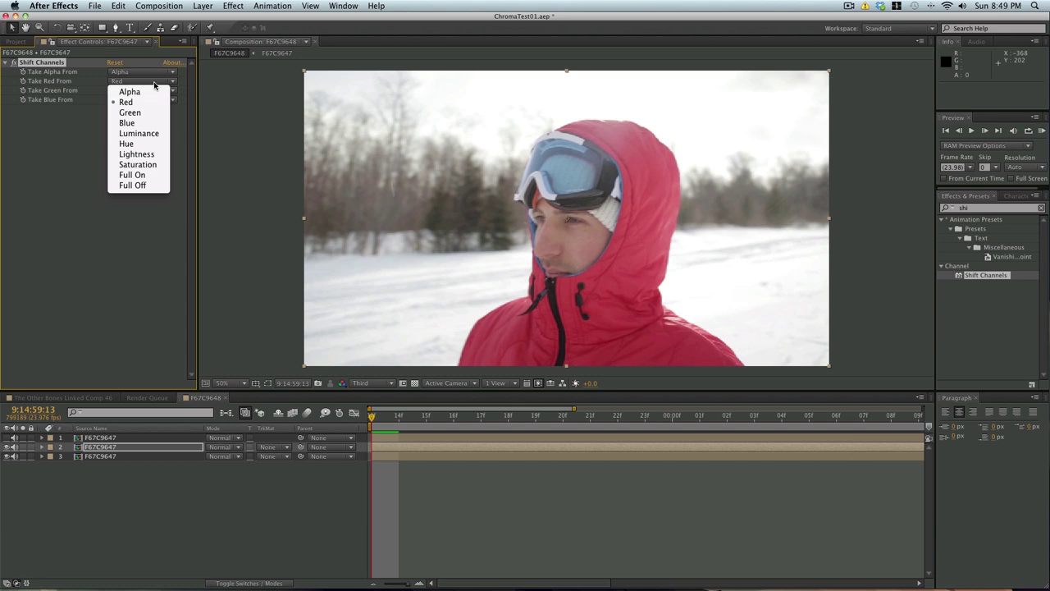
{"action": "left_click", "coordinate": [132, 185]}
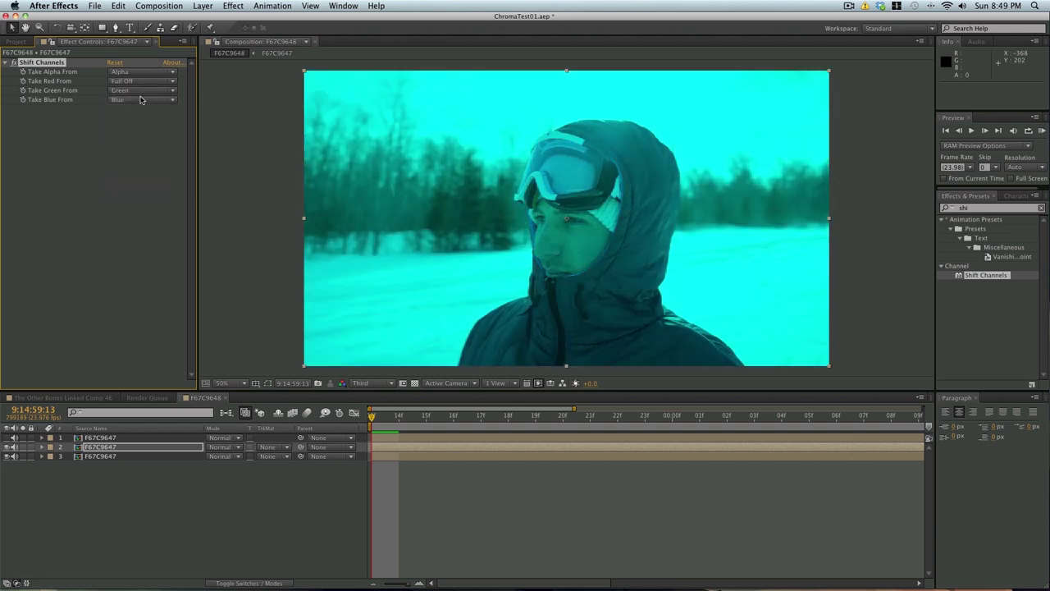
{"action": "left_click", "coordinate": [140, 92]}
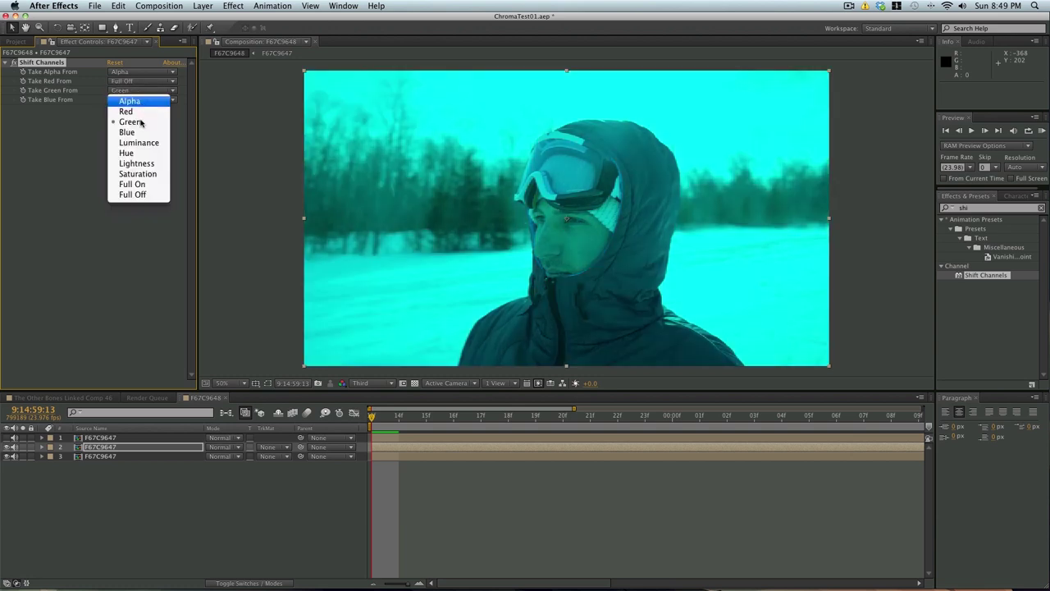
{"action": "left_click", "coordinate": [66, 156]}
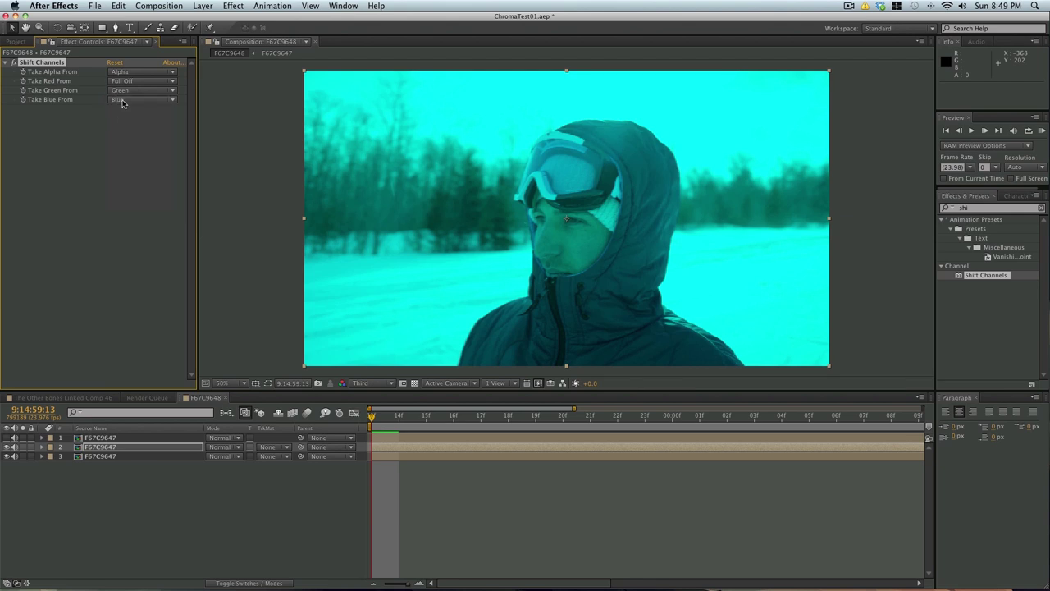
{"action": "left_click", "coordinate": [140, 100]}
{"action": "left_click", "coordinate": [132, 204]}
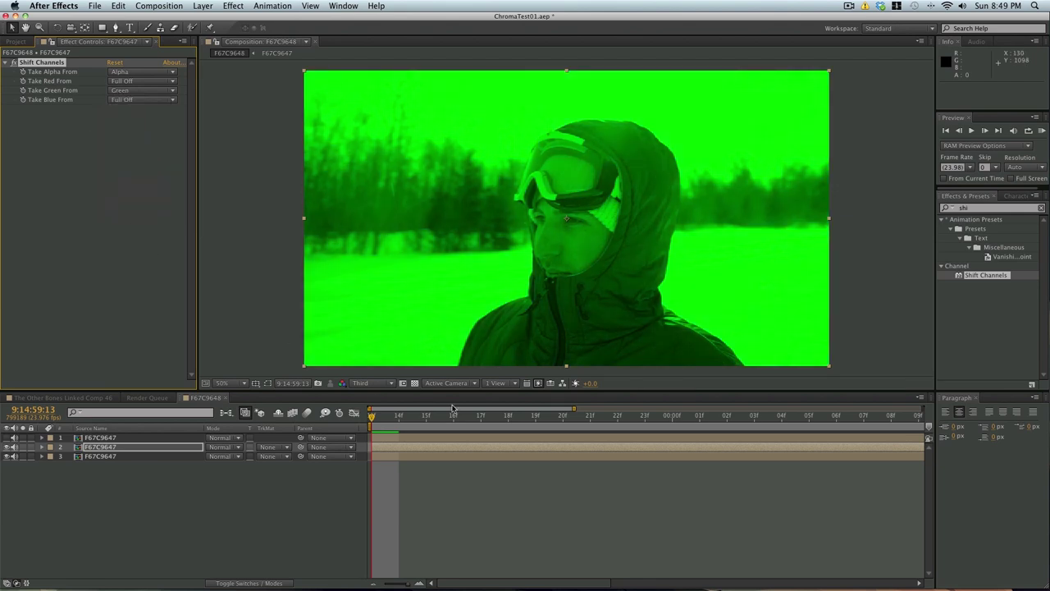
{"action": "left_click_drag", "start_coordinate": [421, 416], "coordinate": [316, 446]}
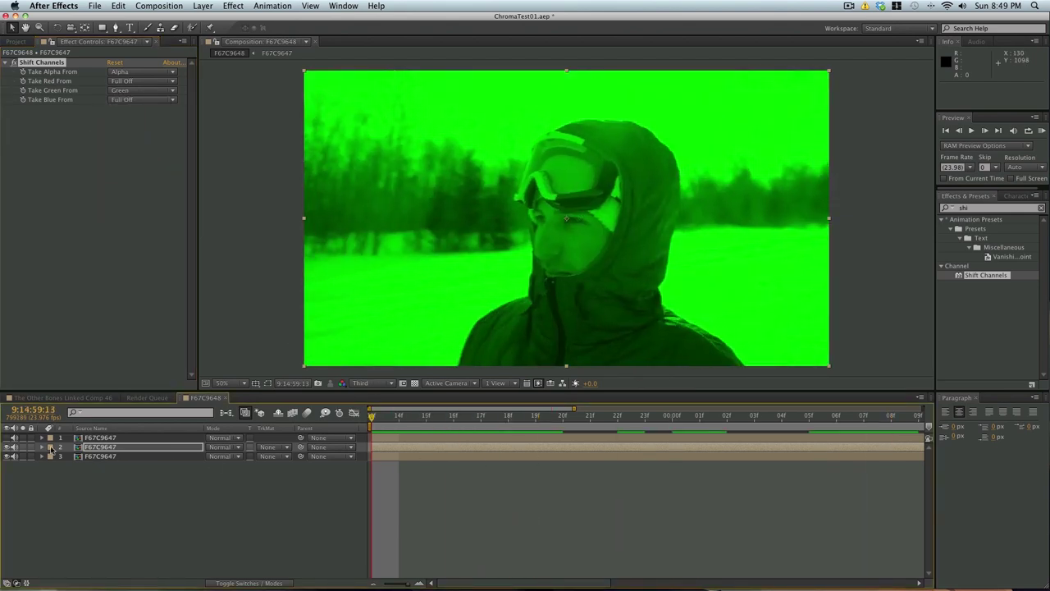
Hide the middle layer, preview the bottom layer and apply Shift Channels to it
{"action": "left_click", "coordinate": [7, 447]}
{"action": "left_click", "coordinate": [99, 455]}
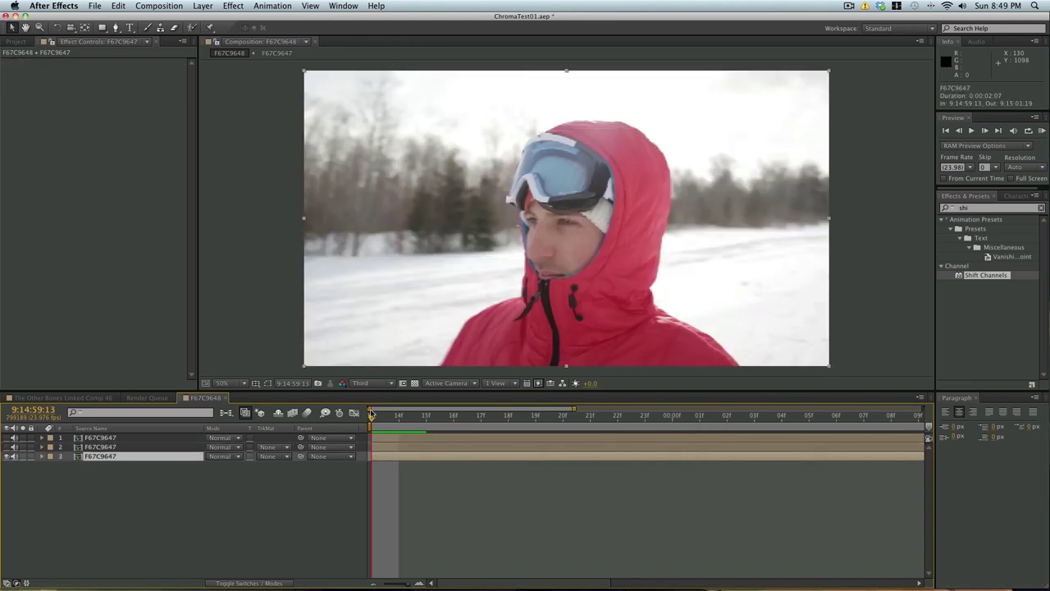
{"action": "key", "text": "space"}
{"action": "key", "text": "space"}
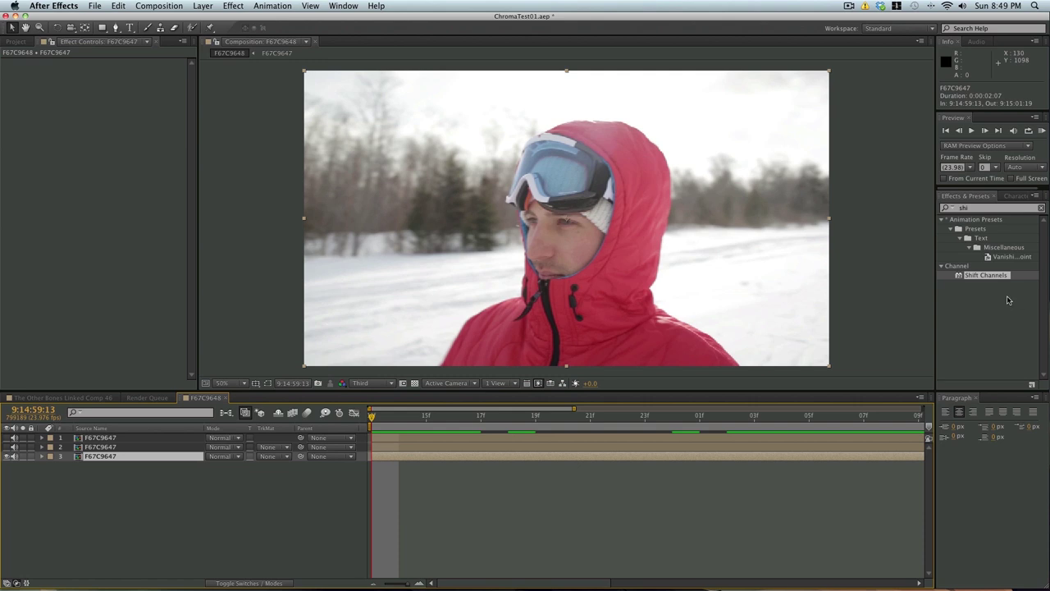
{"action": "left_click_drag", "start_coordinate": [974, 280], "coordinate": [714, 263]}
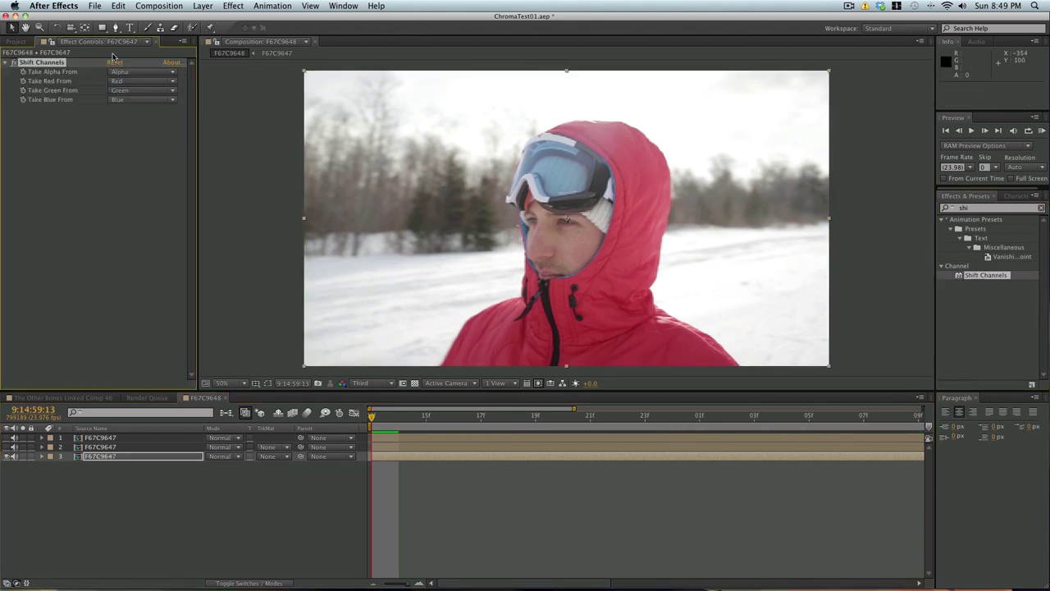
Set Take Green From and Take Blue From to Full Off on the bottom layer, and preview it
{"action": "left_click", "coordinate": [116, 83]}
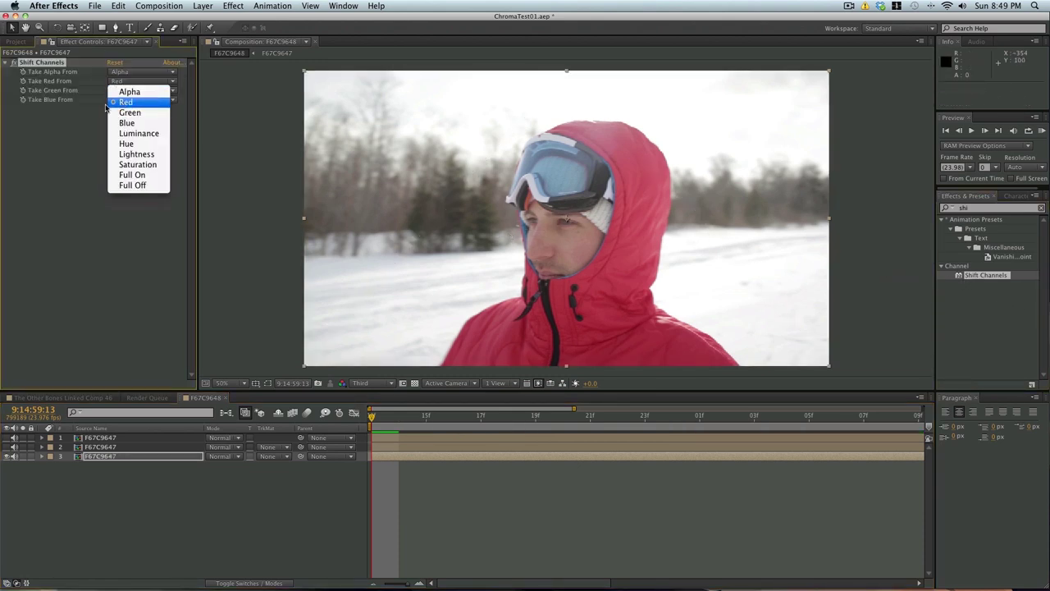
{"action": "left_click", "coordinate": [87, 123]}
{"action": "left_click", "coordinate": [125, 92]}
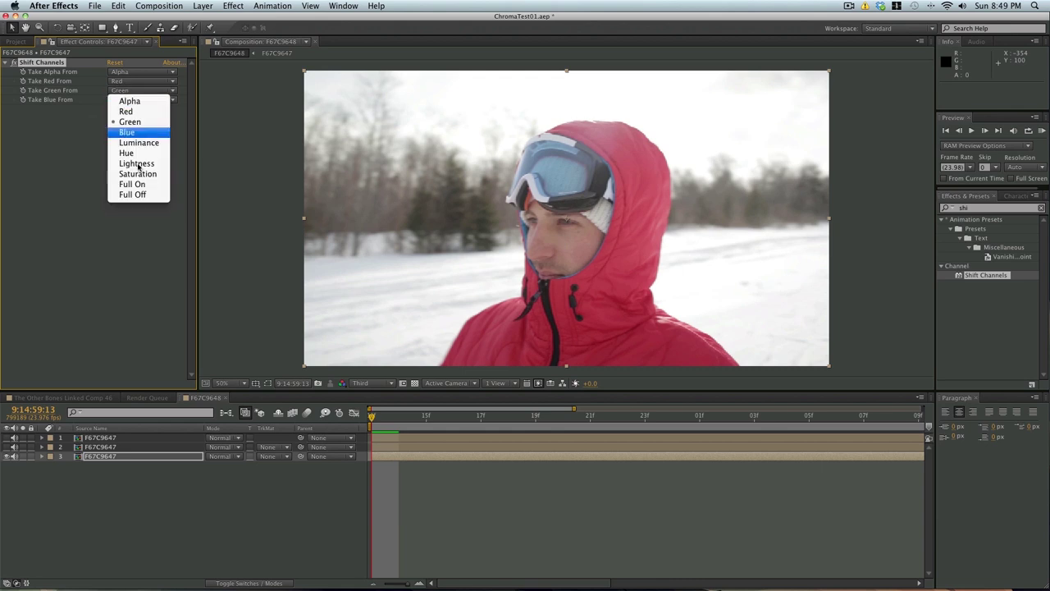
{"action": "left_click", "coordinate": [139, 195]}
{"action": "left_click", "coordinate": [127, 100]}
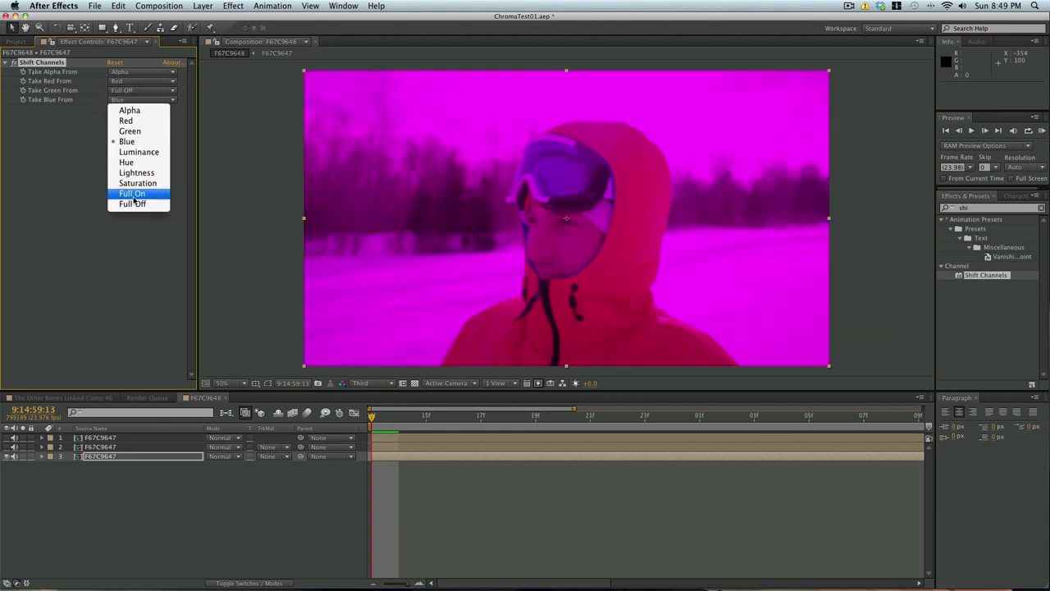
{"action": "left_click", "coordinate": [135, 204]}
{"action": "key", "text": "space"}
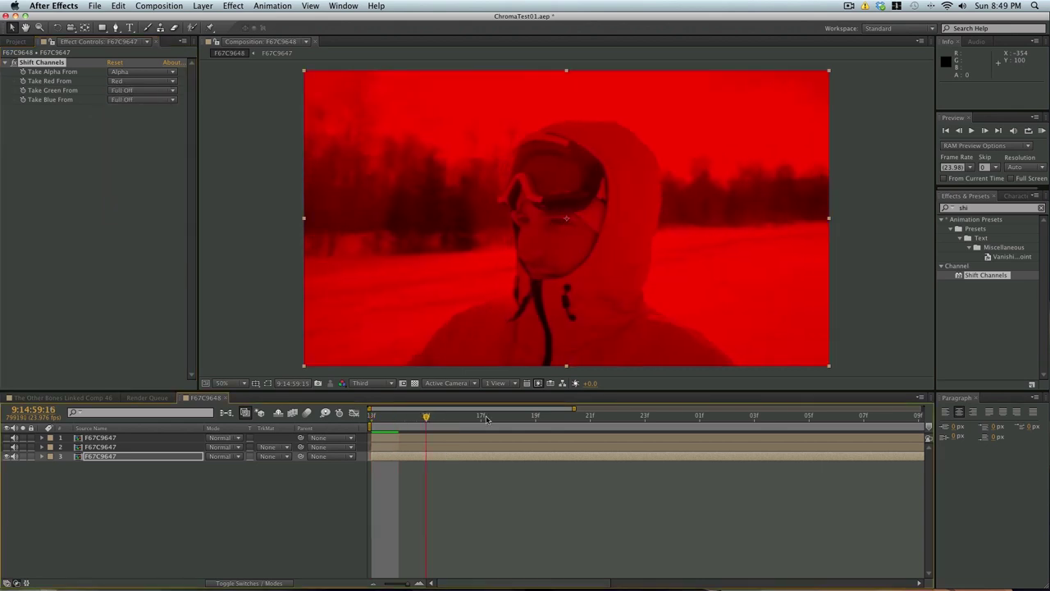
Make the middle and top layers visible again, go through the three layers and select the top one
{"action": "left_click", "coordinate": [6, 446]}
{"action": "left_click", "coordinate": [6, 437]}
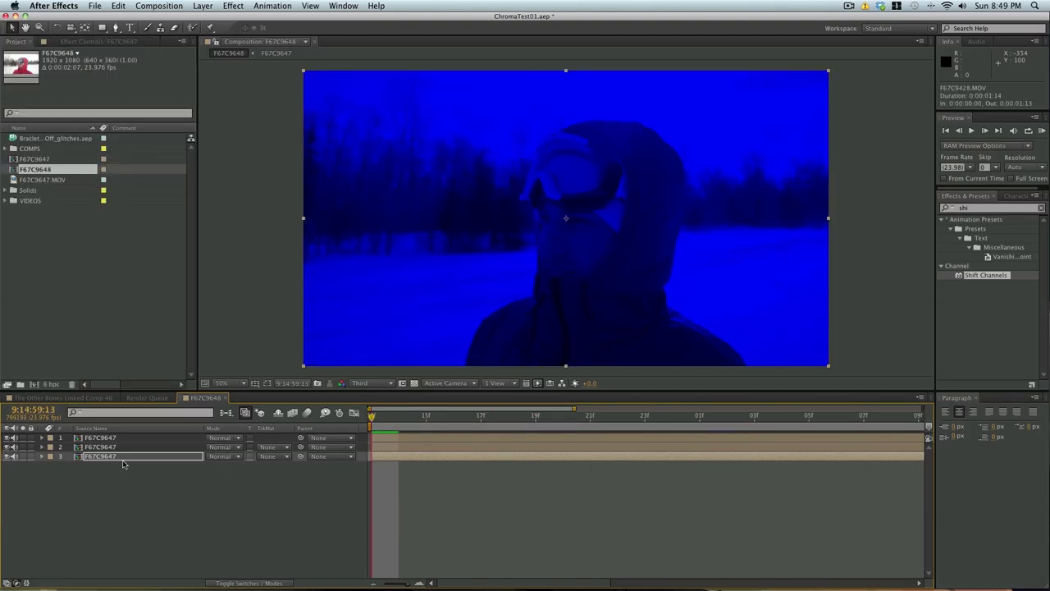
{"action": "left_click", "coordinate": [100, 446]}
{"action": "left_click", "coordinate": [100, 438]}
{"action": "left_click", "coordinate": [100, 447]}
{"action": "left_click", "coordinate": [100, 456]}
{"action": "left_click", "coordinate": [100, 442]}
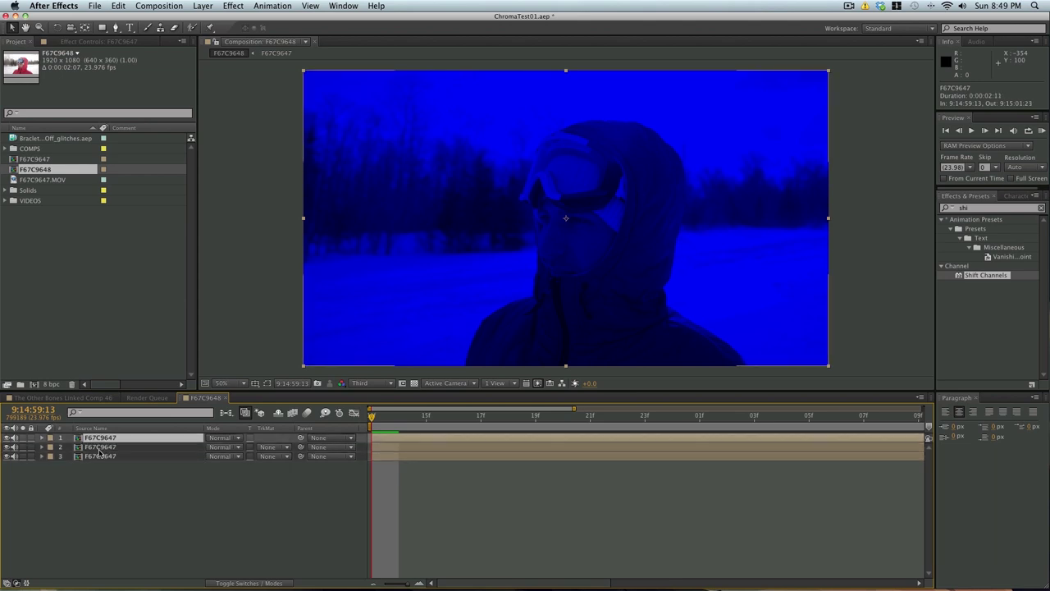
Set the top layer's blending mode to Add
{"action": "left_click", "coordinate": [215, 437]}
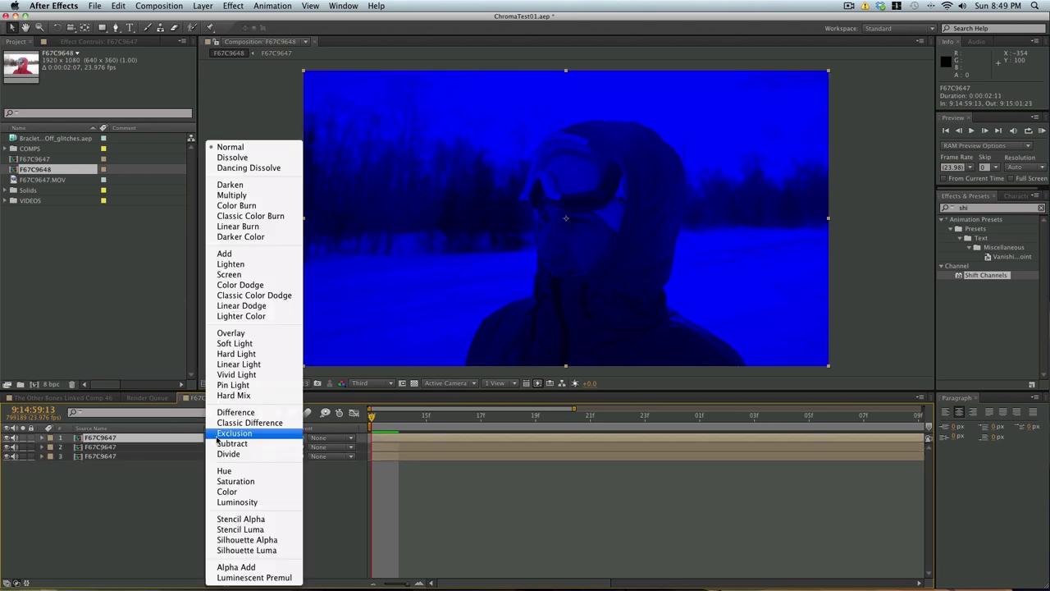
{"action": "left_click", "coordinate": [219, 442]}
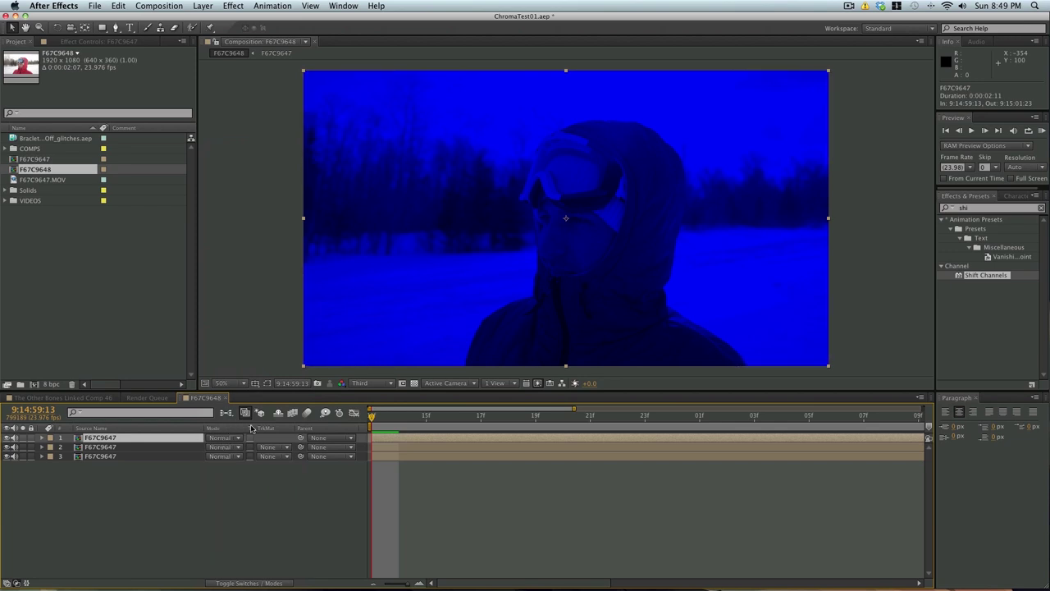
{"action": "left_click", "coordinate": [237, 584]}
{"action": "left_click", "coordinate": [237, 583]}
{"action": "left_click", "coordinate": [238, 584]}
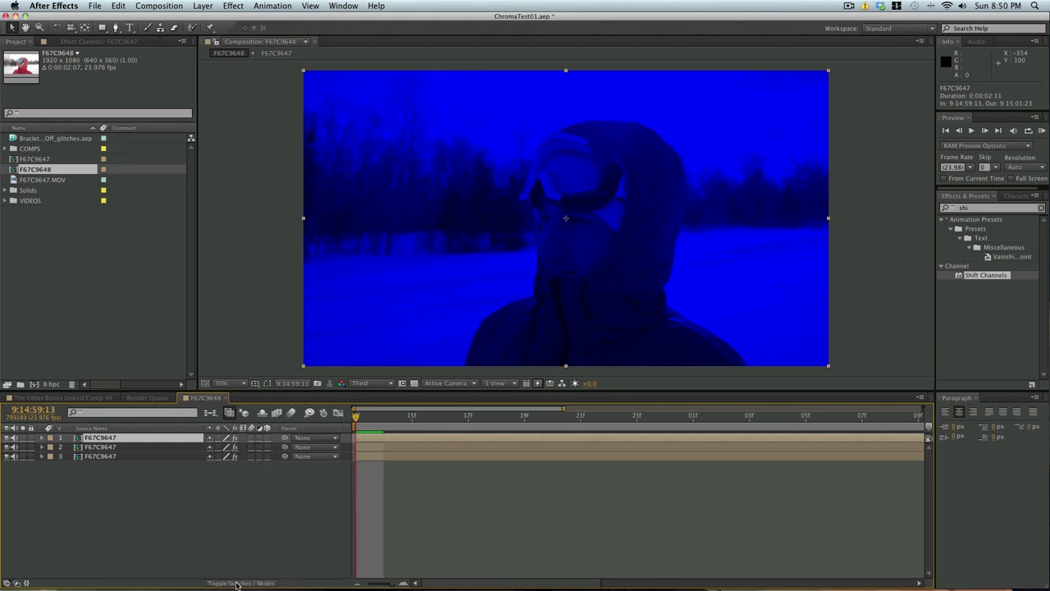
{"action": "left_click", "coordinate": [237, 584]}
{"action": "left_click", "coordinate": [226, 444]}
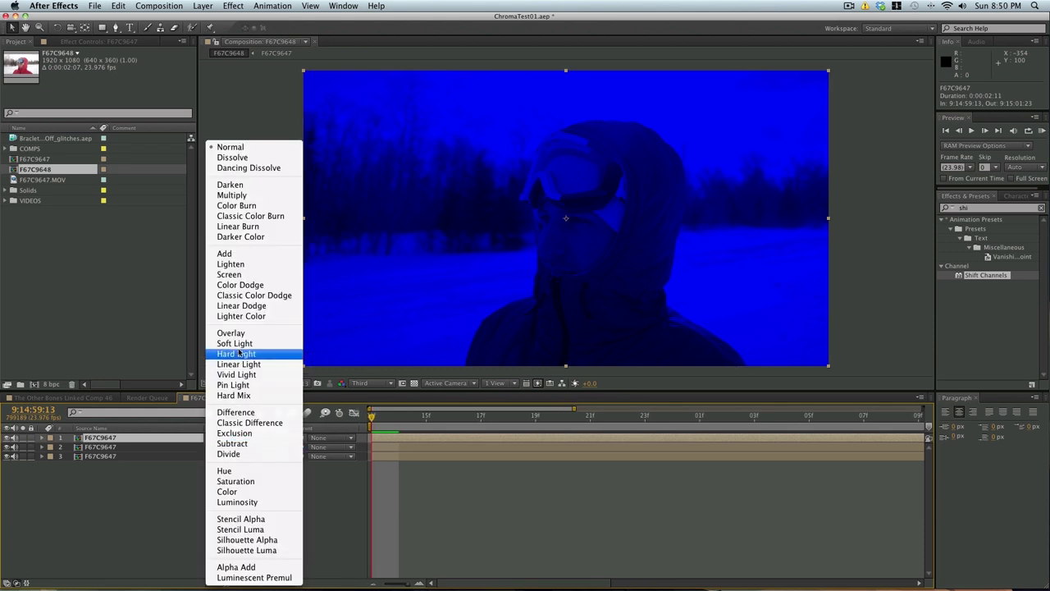
{"action": "left_click", "coordinate": [217, 254]}
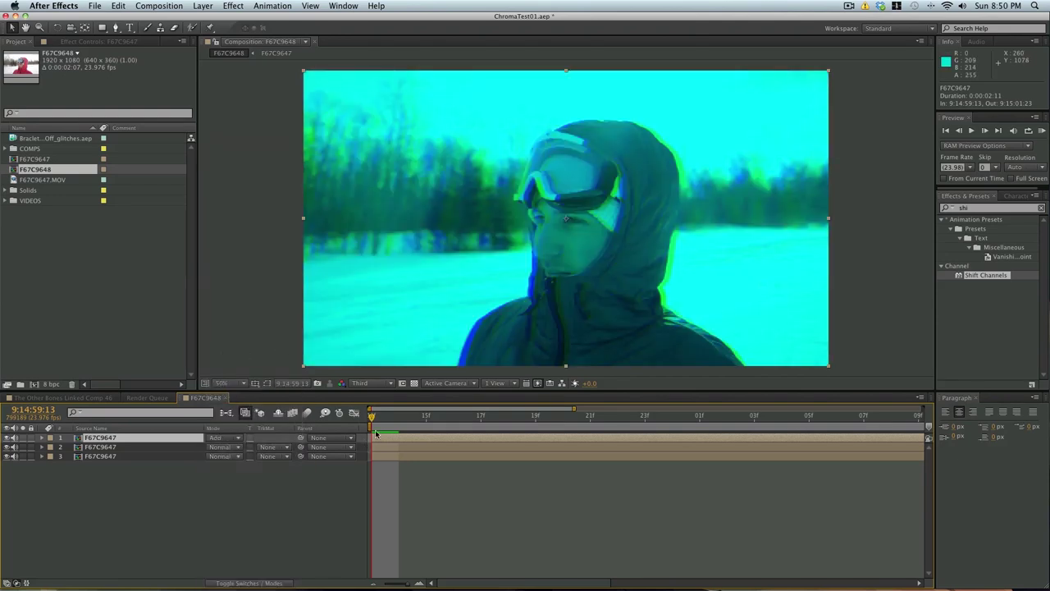
Set the middle layer's blending mode to Add
{"action": "mouse_move", "coordinate": [378, 418]}
{"action": "left_mouse_down"}
{"action": "mouse_move", "coordinate": [796, 418]}
{"action": "mouse_move", "coordinate": [372, 417]}
{"action": "left_mouse_up"}
{"action": "left_click", "coordinate": [223, 447]}
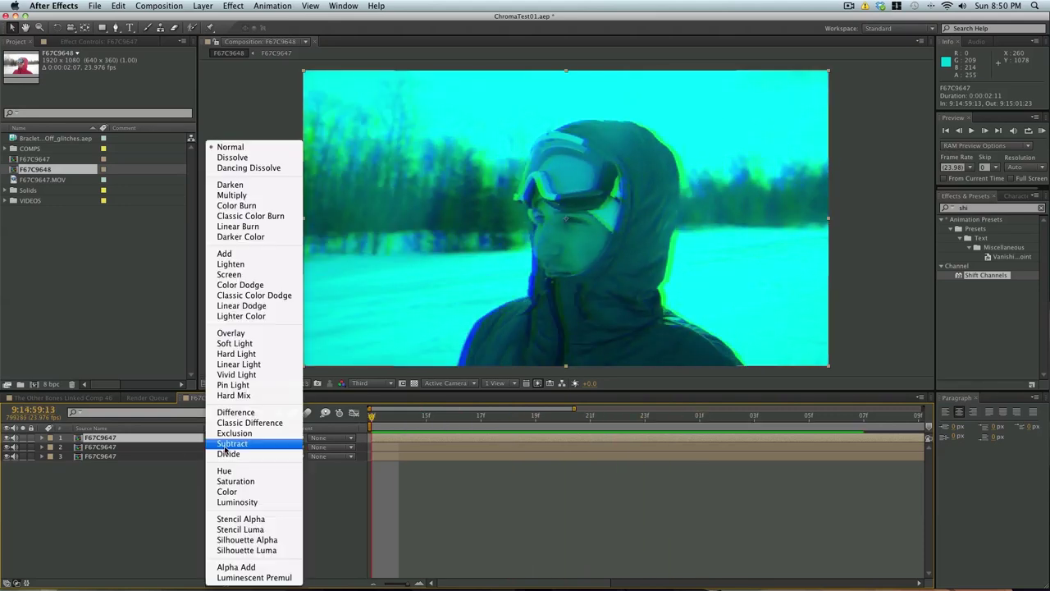
{"action": "left_click", "coordinate": [224, 254]}
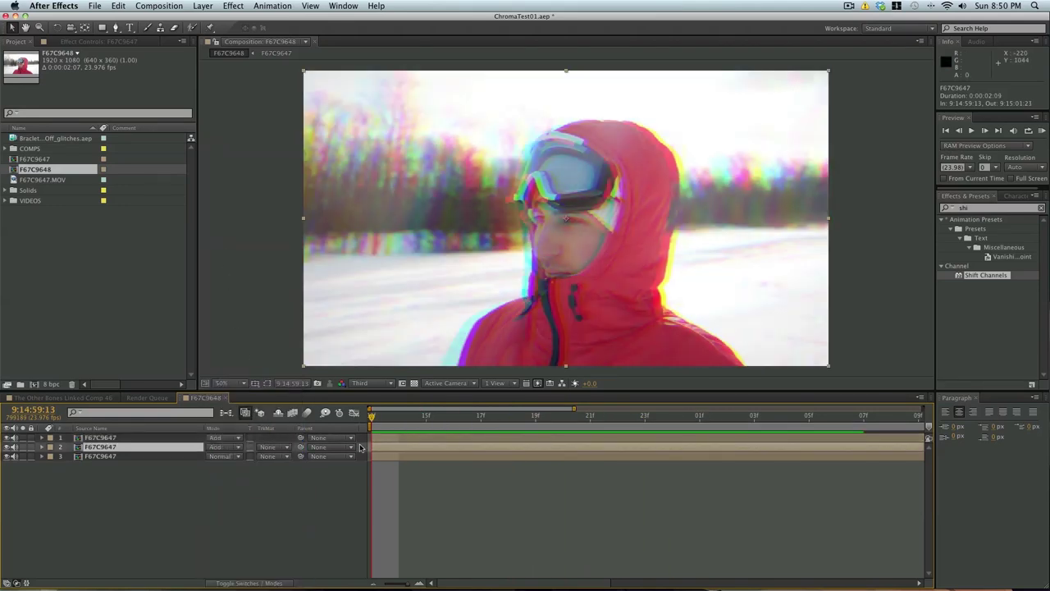
Scrub and play back the blended composition to examine the color separation around the moving subject
{"action": "left_click_drag", "start_coordinate": [398, 420], "coordinate": [450, 423]}
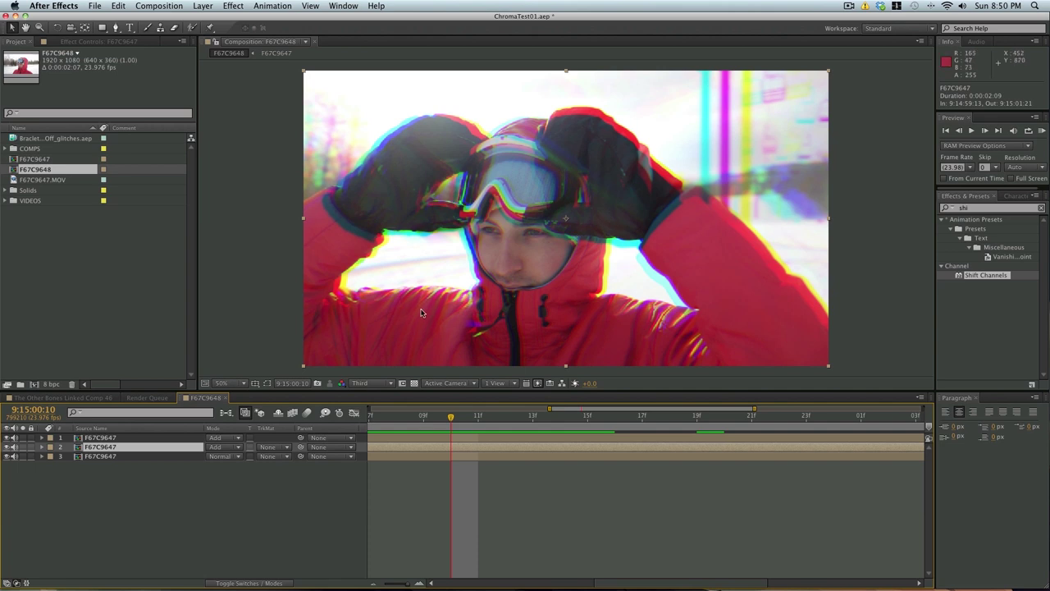
{"action": "scroll", "coordinate": [383, 559], "scroll_direction": "right", "scroll_amount": 3}
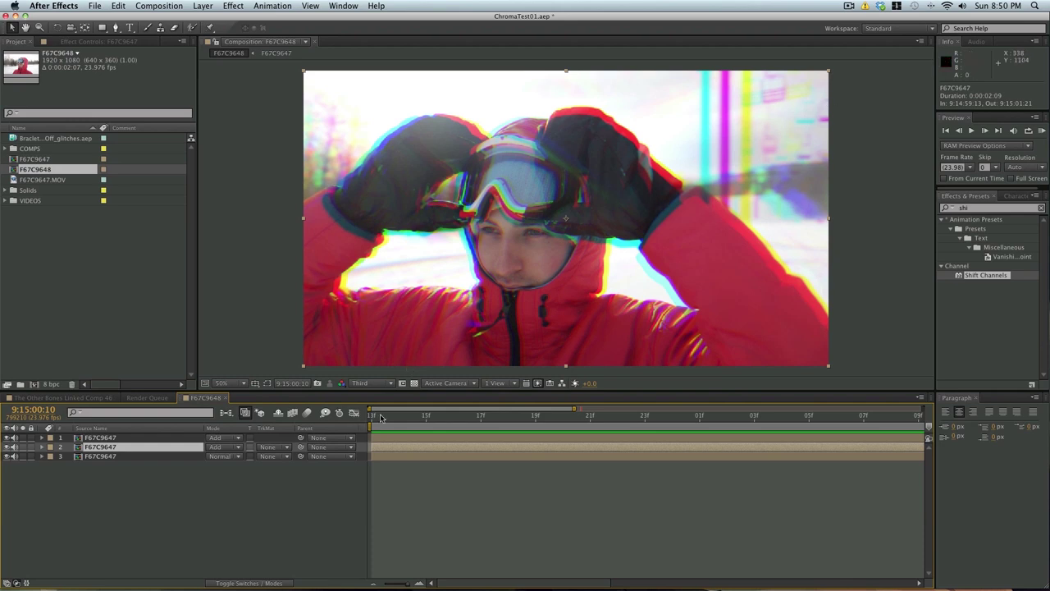
{"action": "key", "text": "space"}
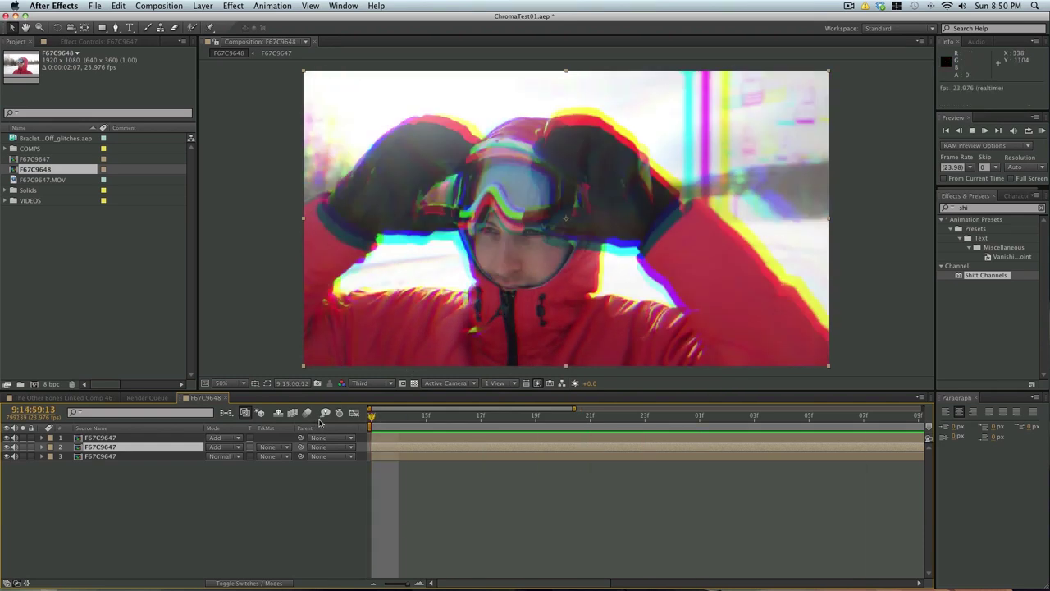
{"action": "key", "text": "space"}
{"action": "left_click_drag", "start_coordinate": [401, 420], "coordinate": [271, 419]}
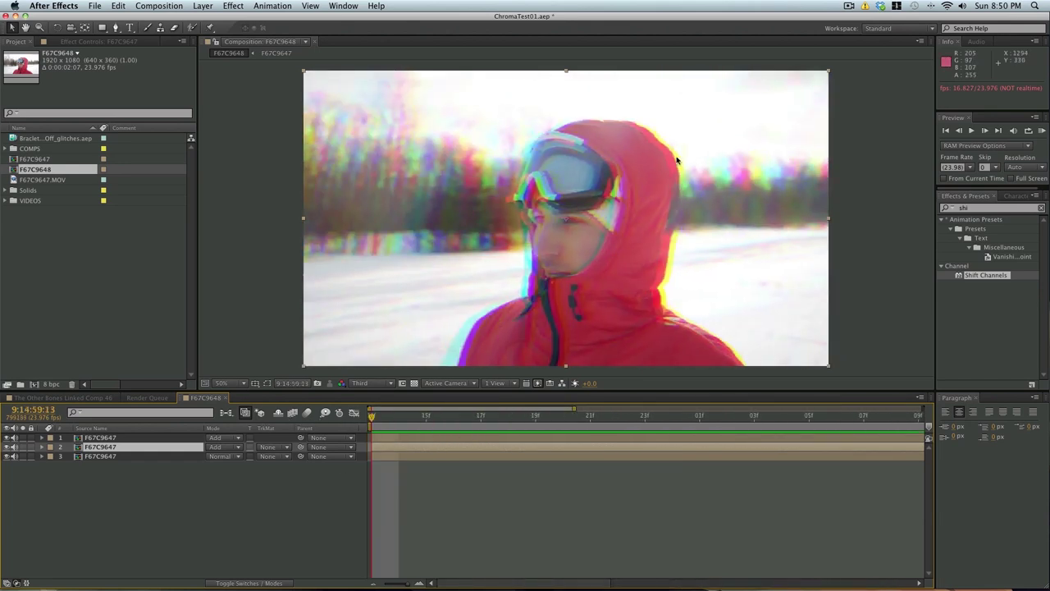
{"action": "key", "text": "space"}
{"action": "key", "text": "space"}
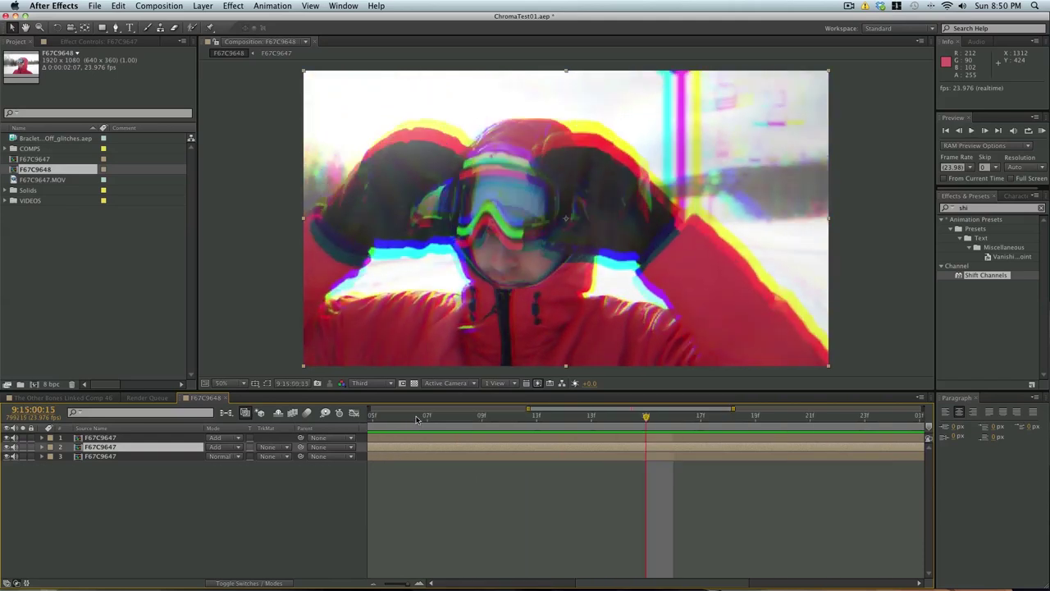
{"action": "key", "text": "space"}
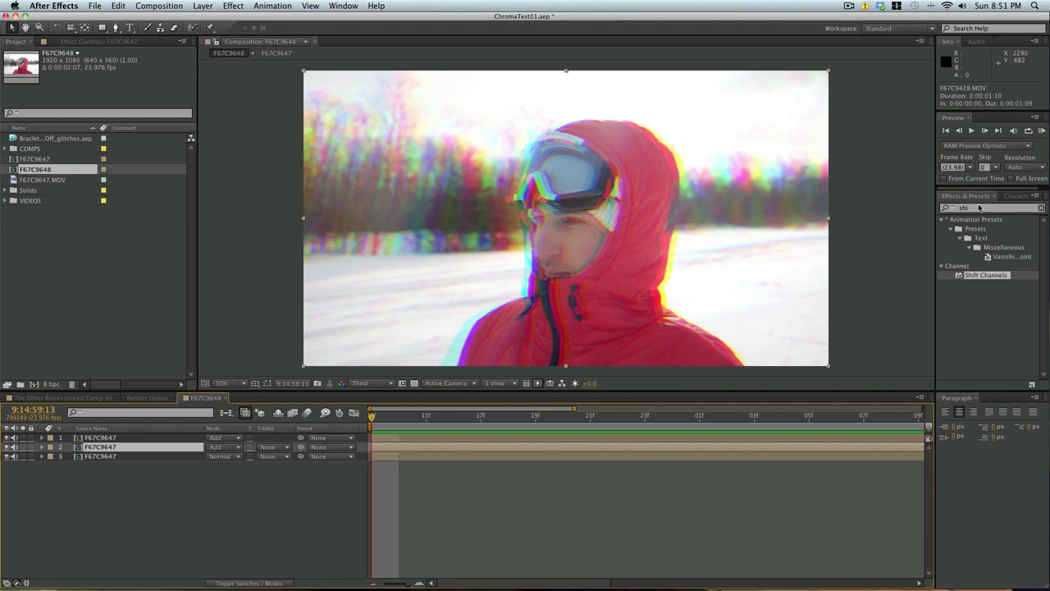
Search the effects for "optic" and apply Optics Compensation to the middle layer
{"action": "left_click", "coordinate": [984, 209]}
{"action": "key", "text": "BackSpace"}
{"action": "key", "text": "BackSpace"}
{"action": "key", "text": "BackSpace"}
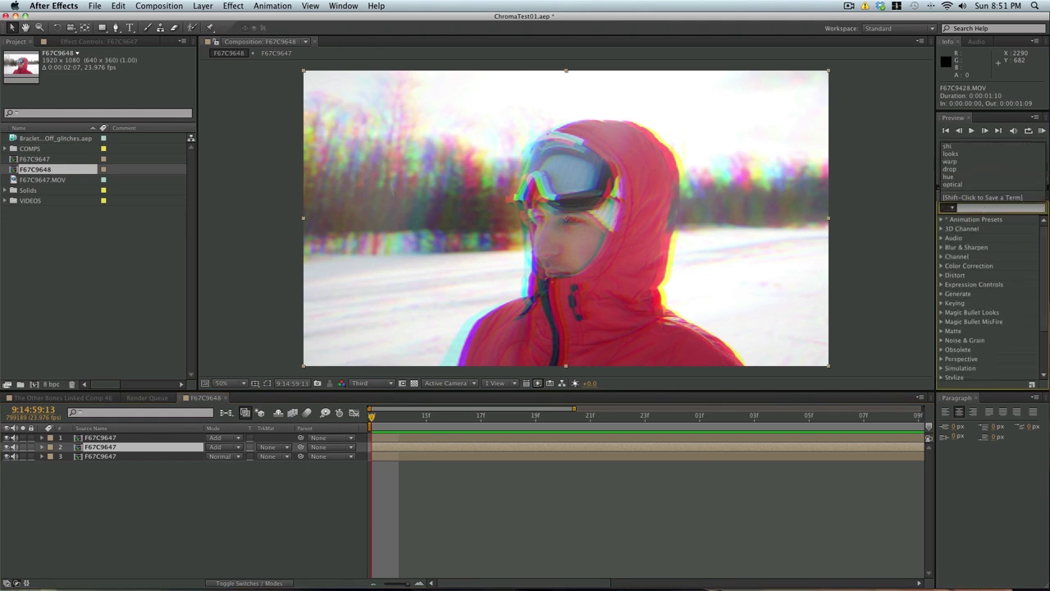
{"action": "type", "text": "optic"}
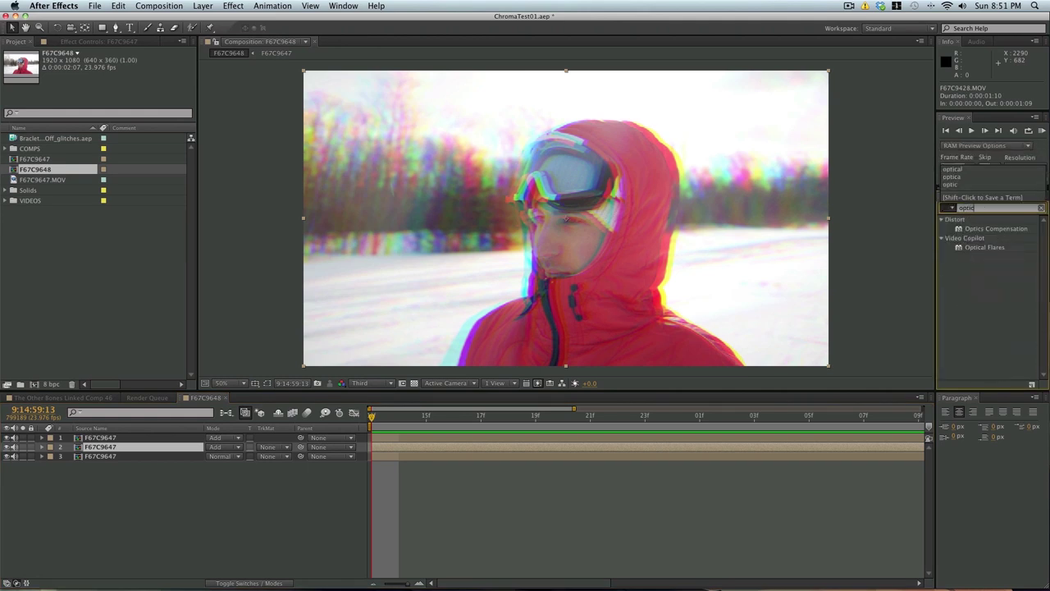
{"action": "left_click", "coordinate": [1006, 229]}
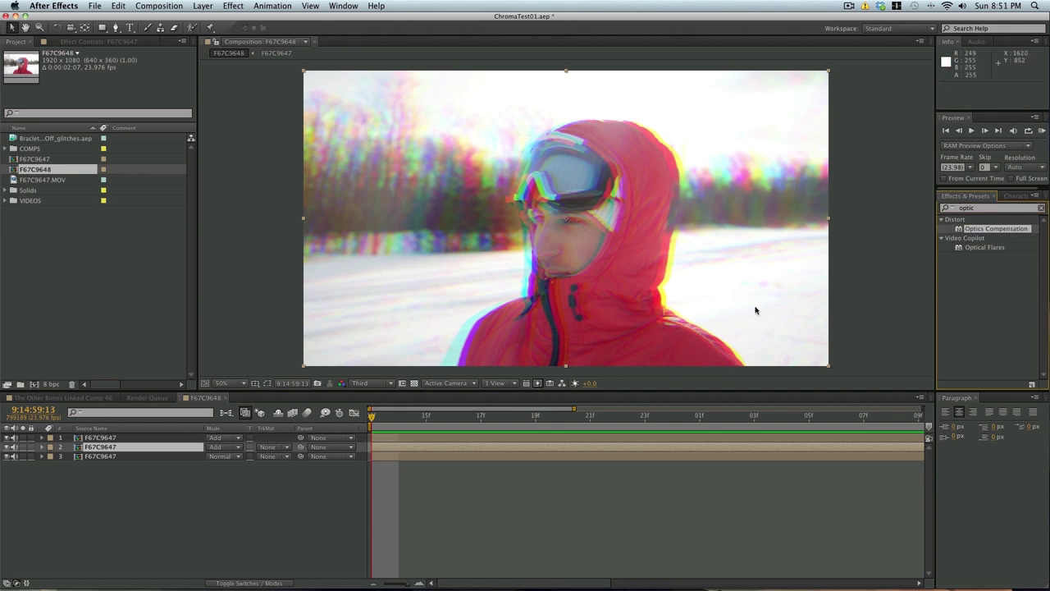
{"action": "mouse_move", "coordinate": [983, 231]}
{"action": "left_mouse_down"}
{"action": "mouse_move", "coordinate": [821, 242]}
{"action": "mouse_move", "coordinate": [987, 229]}
{"action": "left_mouse_up"}
{"action": "left_click_drag", "start_coordinate": [987, 233], "coordinate": [94, 450]}
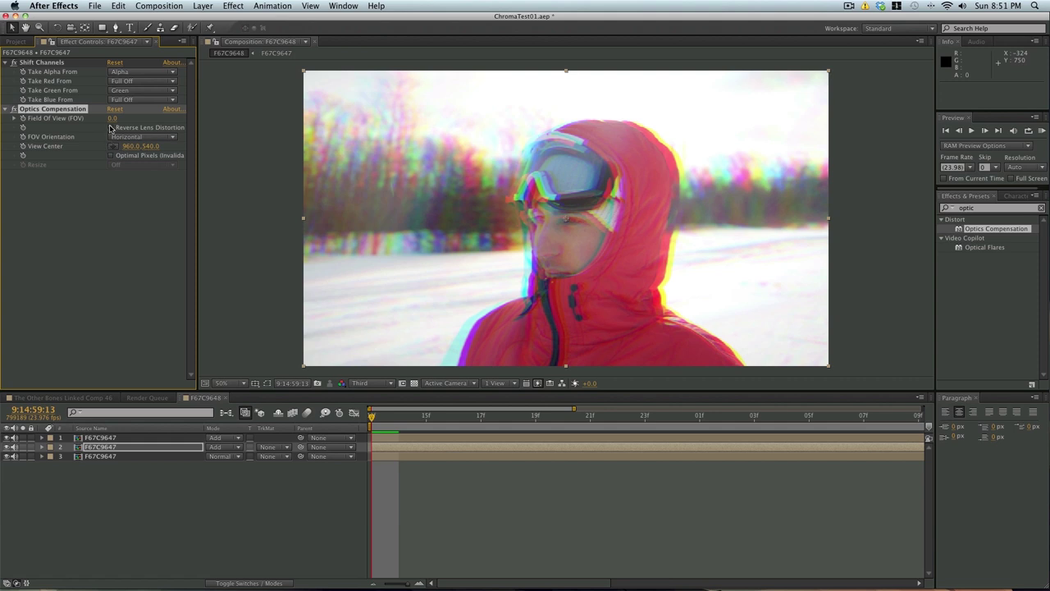
Enable Reverse Lens Distortion in the middle layer's Optics Compensation and set Field Of View to 25.2
{"action": "left_click_drag", "start_coordinate": [99, 117], "coordinate": [39, 180]}
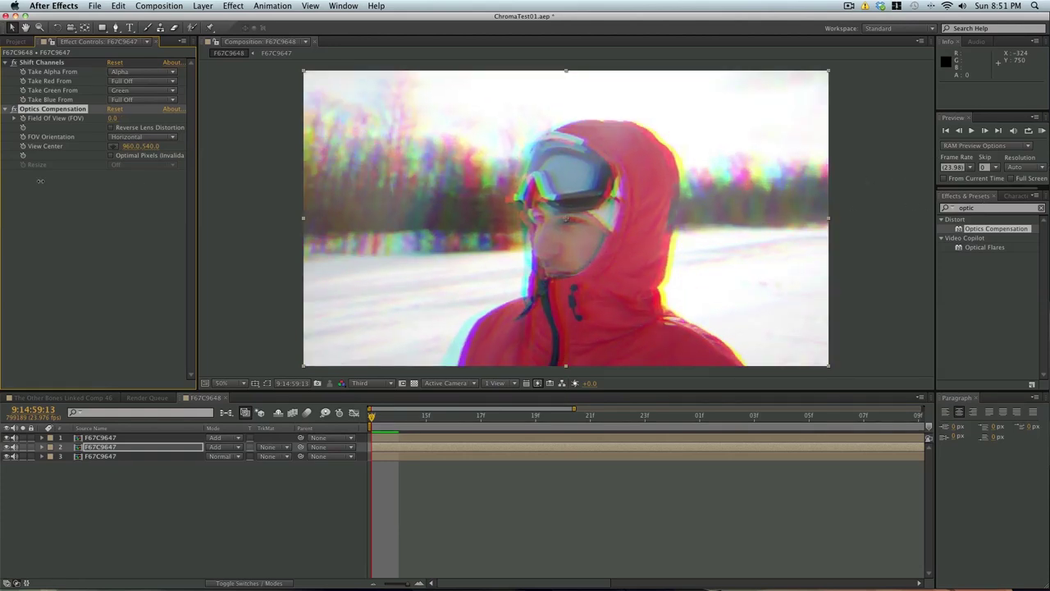
{"action": "left_click", "coordinate": [111, 129]}
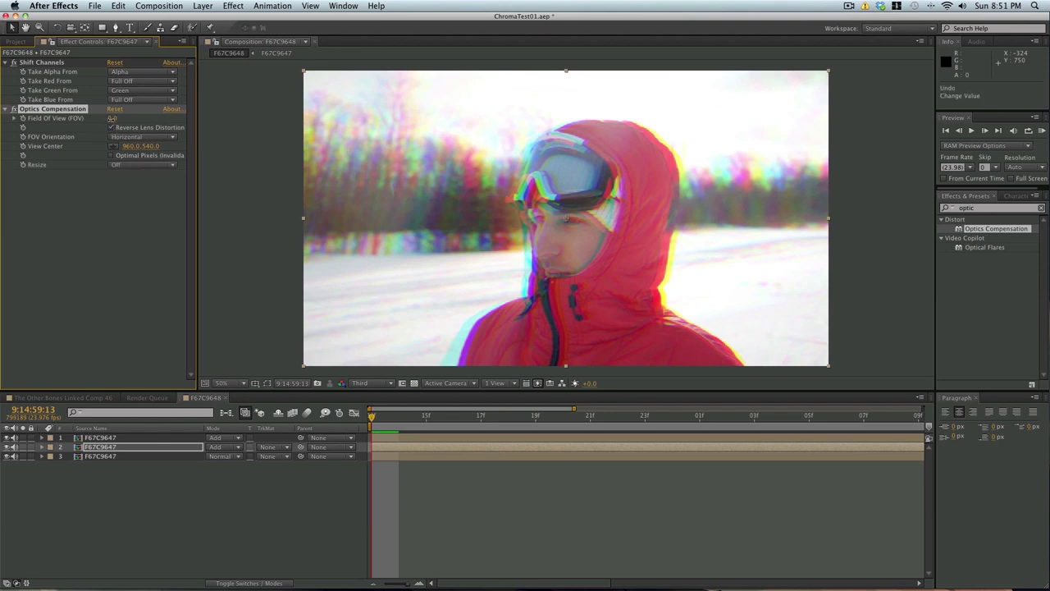
{"action": "left_click_drag", "start_coordinate": [163, 120], "coordinate": [194, 155]}
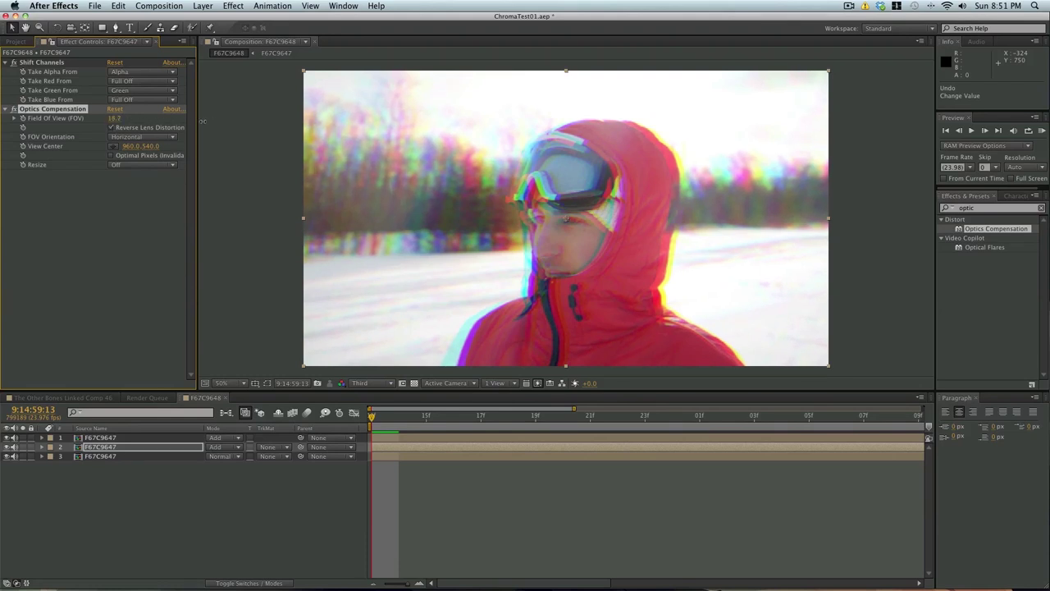
{"action": "mouse_move", "coordinate": [214, 121]}
{"action": "left_mouse_down"}
{"action": "mouse_move", "coordinate": [264, 119]}
{"action": "mouse_move", "coordinate": [203, 121]}
{"action": "left_mouse_up"}
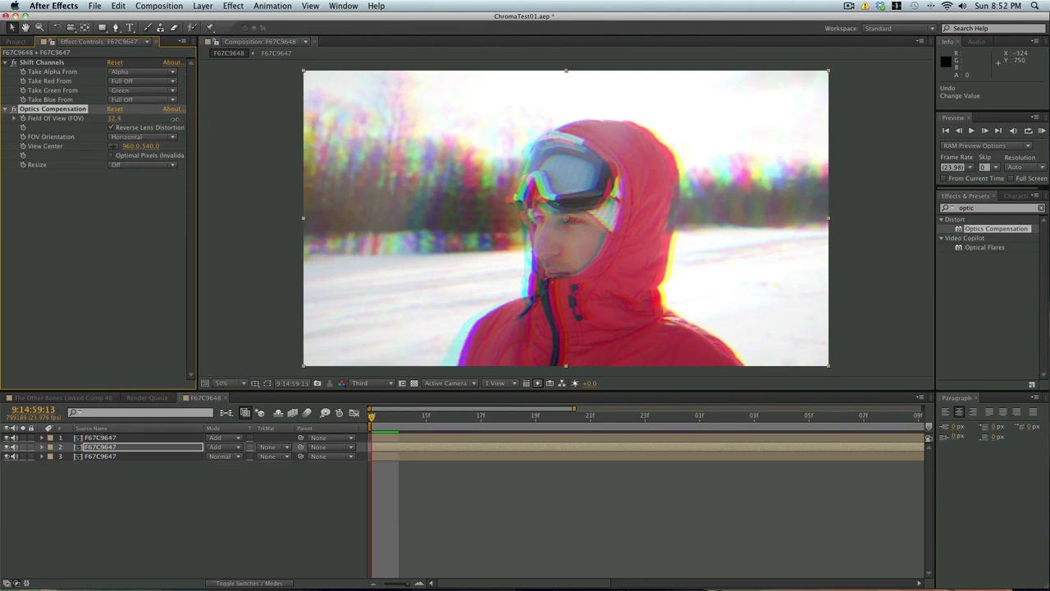
{"action": "left_click_drag", "start_coordinate": [199, 119], "coordinate": [74, 118]}
{"action": "left_click_drag", "start_coordinate": [140, 118], "coordinate": [182, 118]}
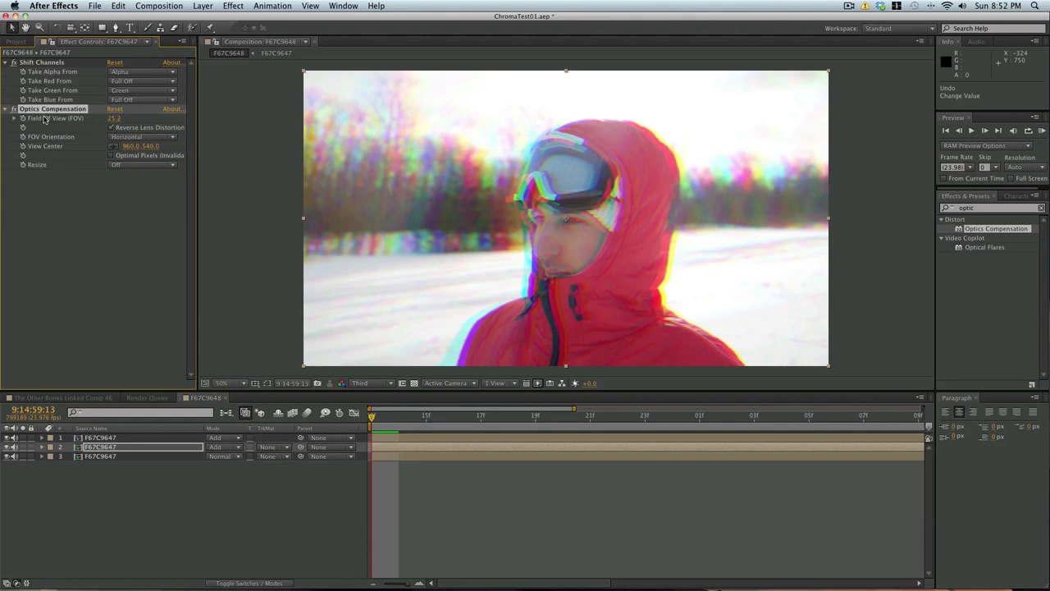
Paste the middle layer's Optics Compensation effect onto the bottom layer and compare both layers' effect settings
{"action": "left_click", "coordinate": [122, 458]}
{"action": "key", "text": "super+v"}
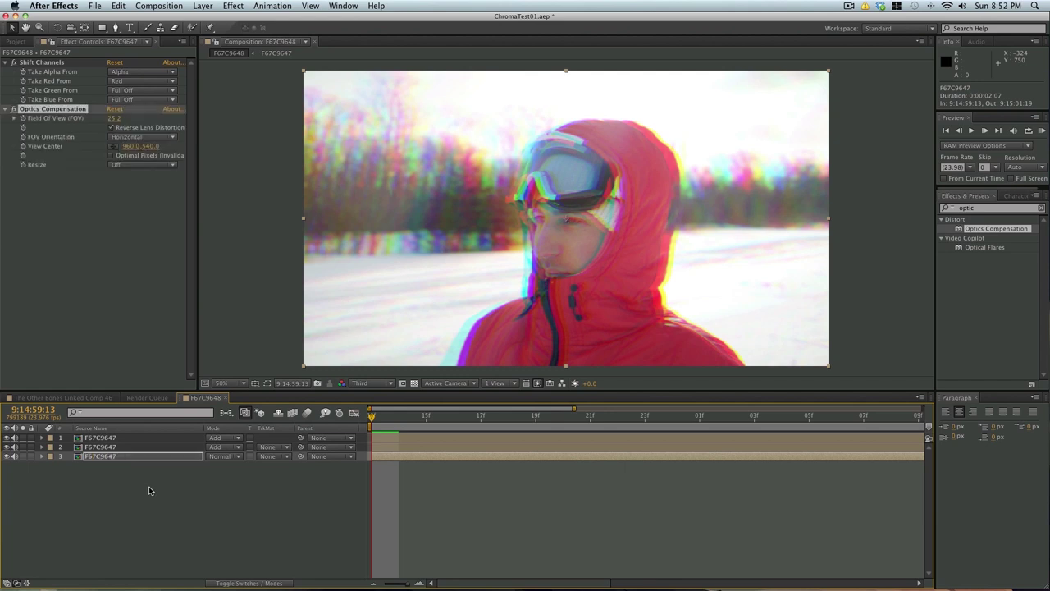
{"action": "left_click", "coordinate": [101, 448]}
{"action": "left_click", "coordinate": [37, 110]}
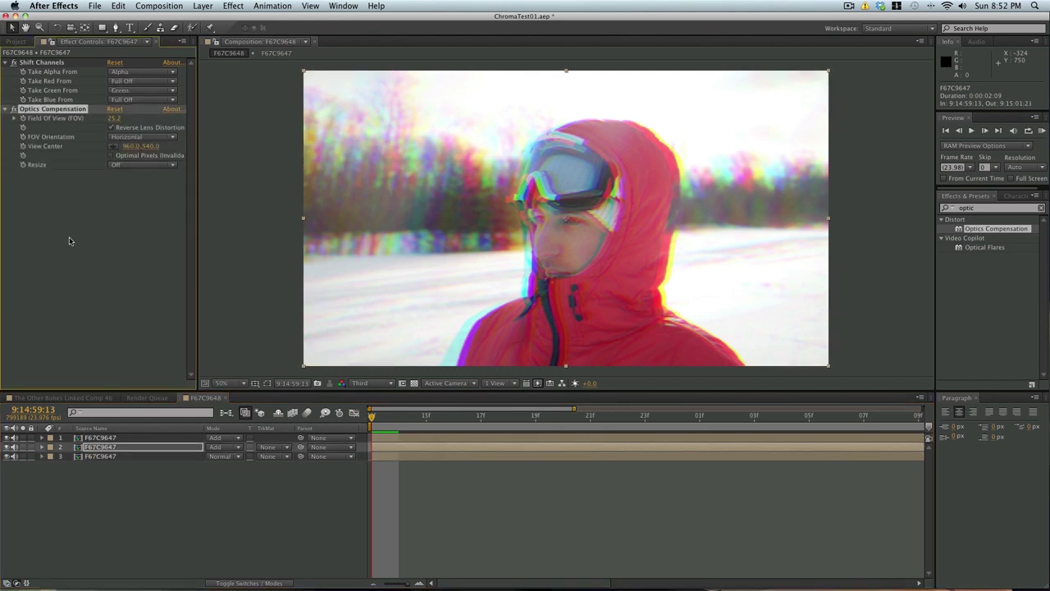
{"action": "left_click", "coordinate": [95, 457]}
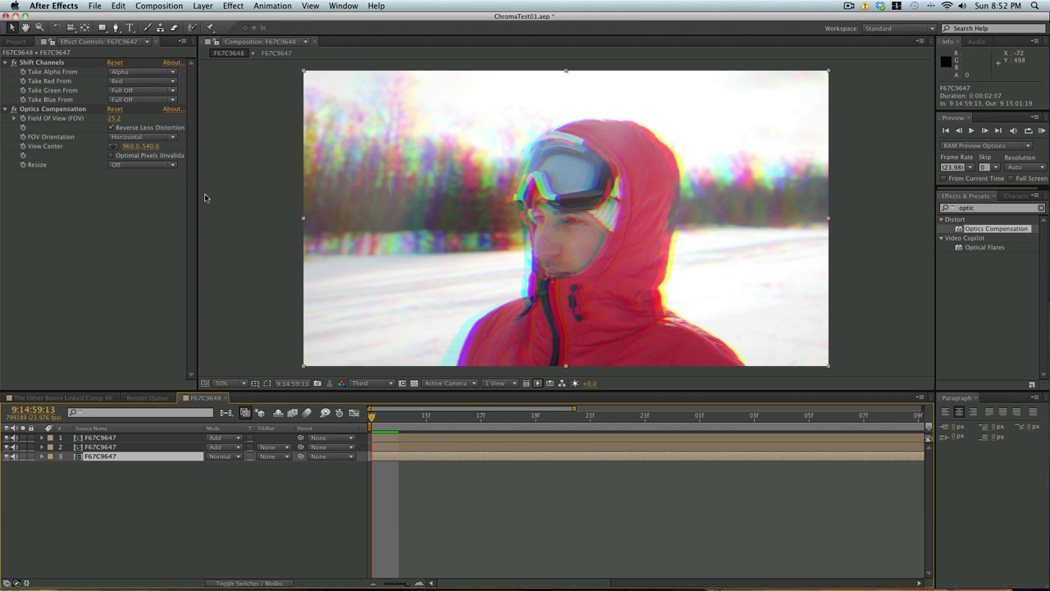
Select the top layer and toggle the top and middle layers' visibility off and on to compare the channels
{"action": "left_click", "coordinate": [100, 447]}
{"action": "left_click", "coordinate": [87, 438]}
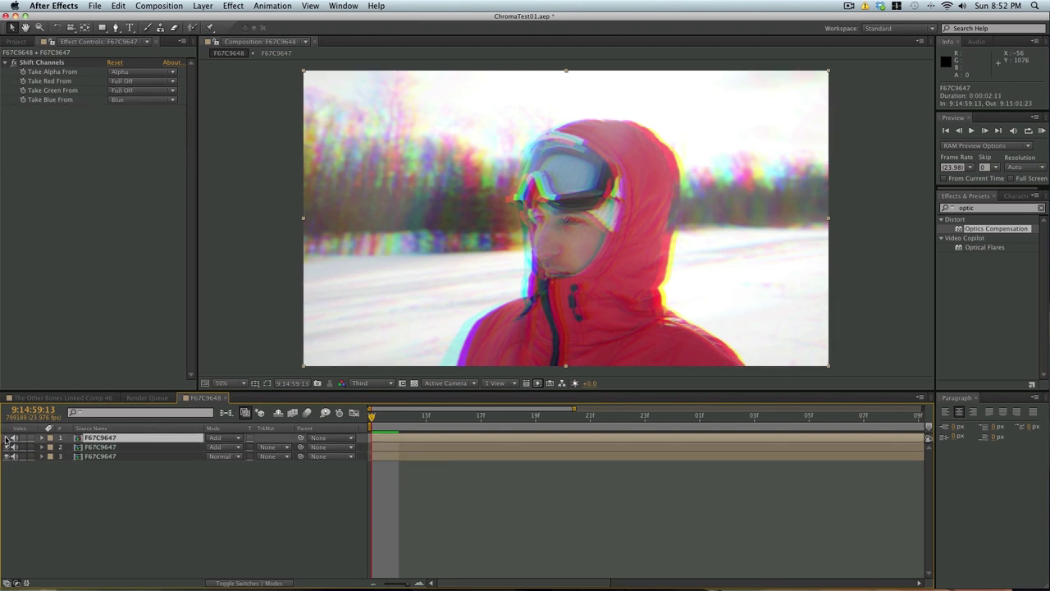
{"action": "left_click", "coordinate": [8, 438]}
{"action": "left_click", "coordinate": [8, 438]}
{"action": "left_click", "coordinate": [6, 447]}
{"action": "left_click", "coordinate": [6, 447]}
{"action": "left_click", "coordinate": [7, 438]}
{"action": "left_click", "coordinate": [7, 438]}
Play the composition from its start and clear the effects search
{"action": "left_click_drag", "start_coordinate": [402, 422], "coordinate": [271, 400]}
{"action": "key", "text": "space"}
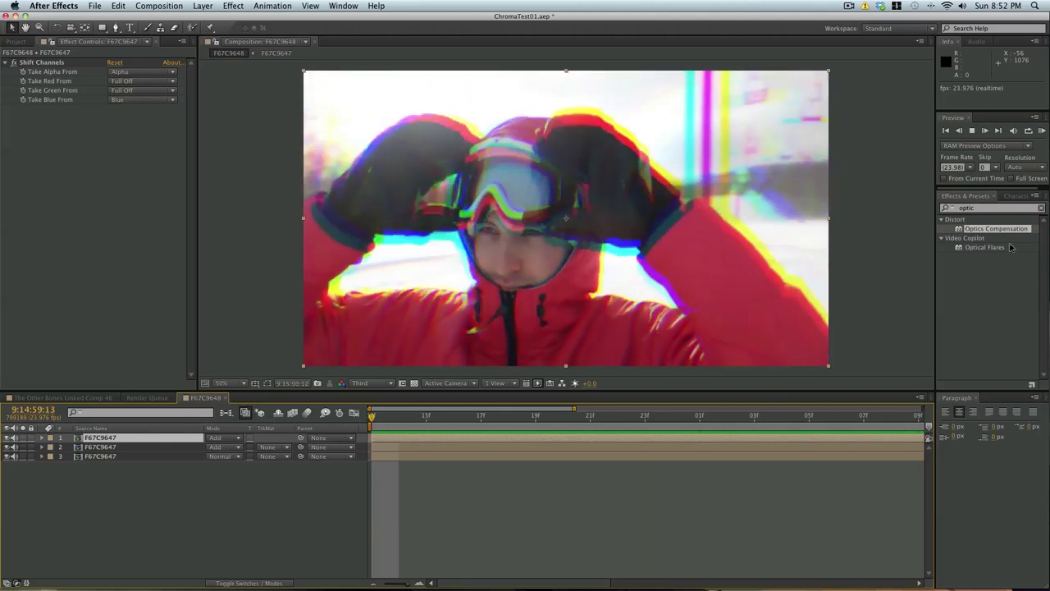
{"action": "left_click", "coordinate": [1041, 208]}
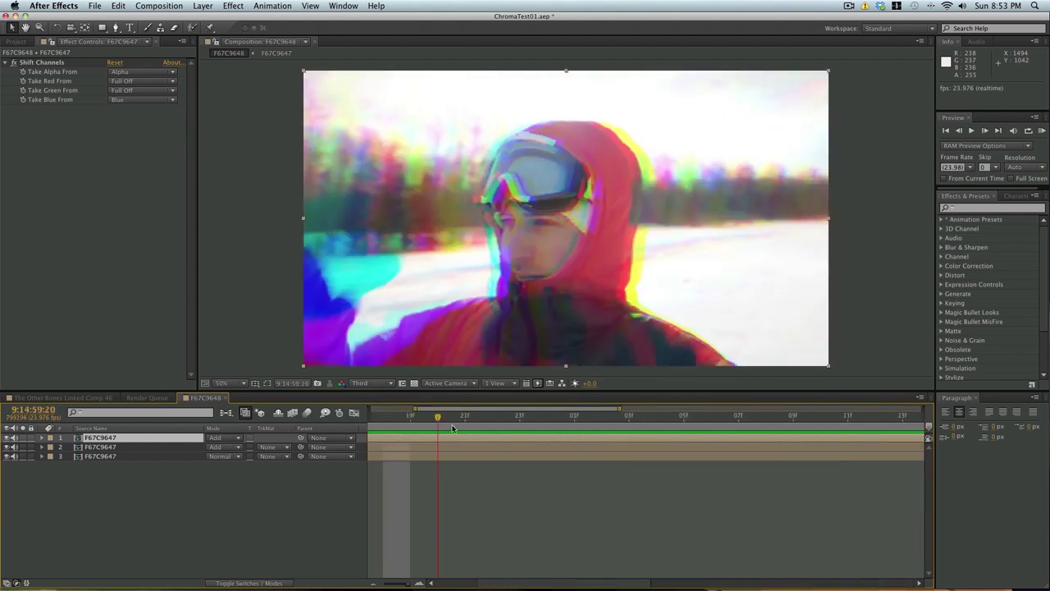
Look at the top layer's Take Green From options, return to the composition's start and run a RAM preview
{"action": "left_click", "coordinate": [126, 90]}
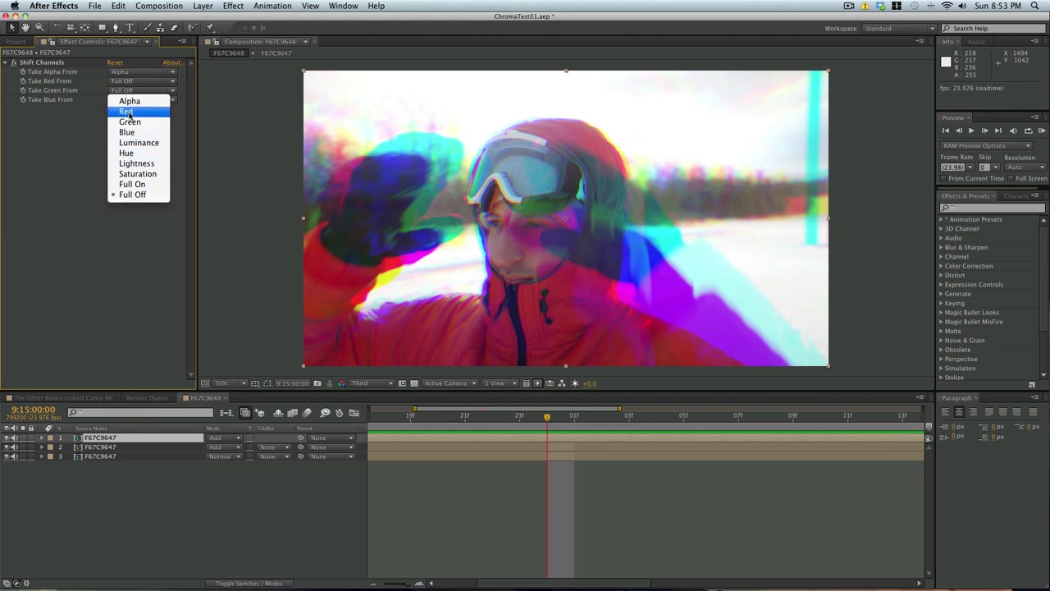
{"action": "left_click", "coordinate": [108, 238]}
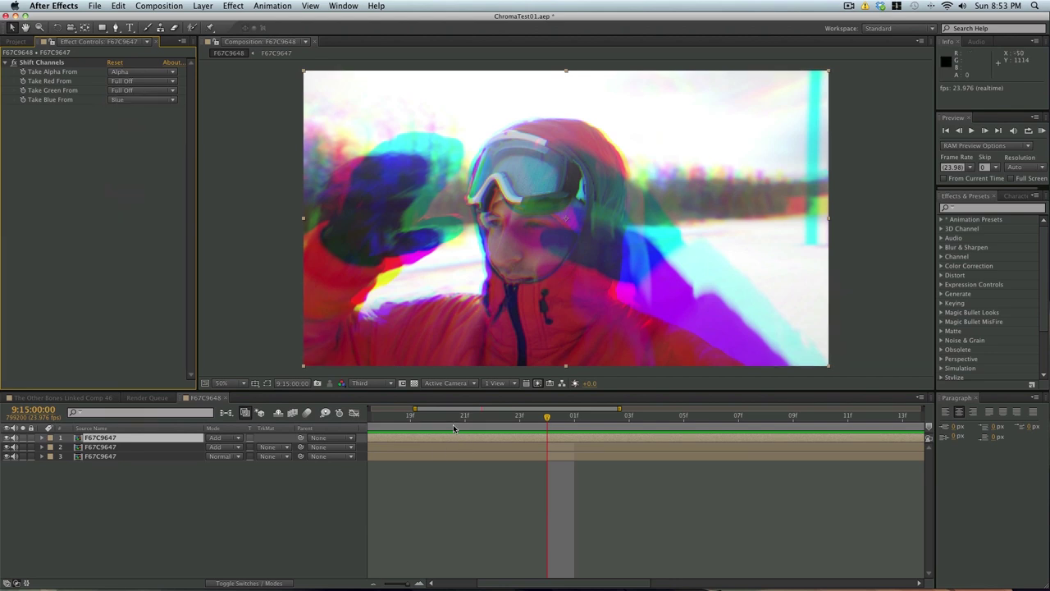
{"action": "scroll", "coordinate": [450, 423], "scroll_direction": "left", "scroll_amount": 3}
{"action": "left_click_drag", "start_coordinate": [436, 416], "coordinate": [297, 422]}
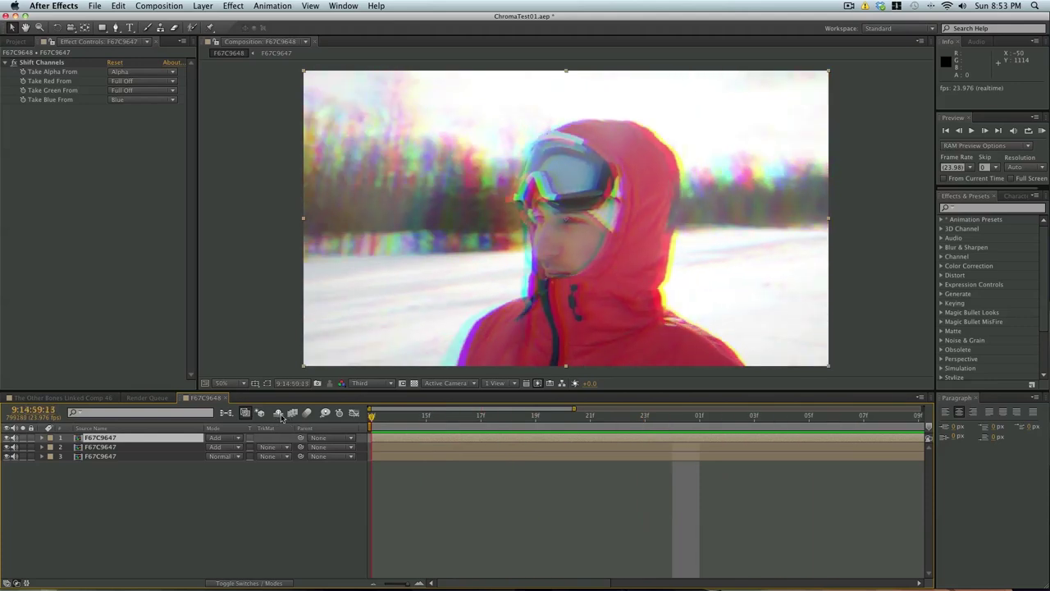
{"action": "left_click_drag", "start_coordinate": [281, 418], "coordinate": [23, 446]}
{"action": "key", "text": "KP_0"}
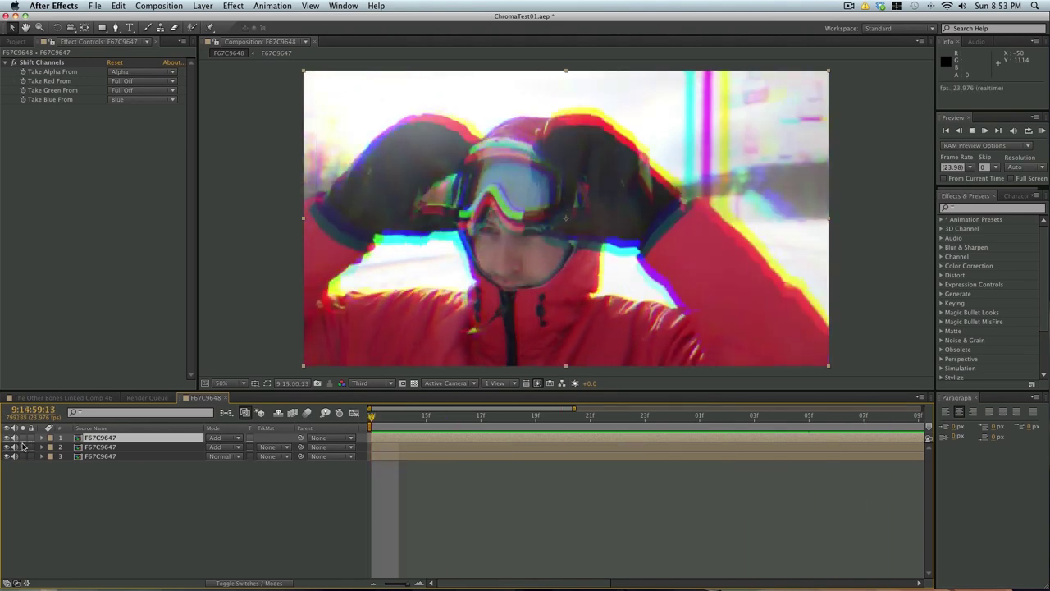